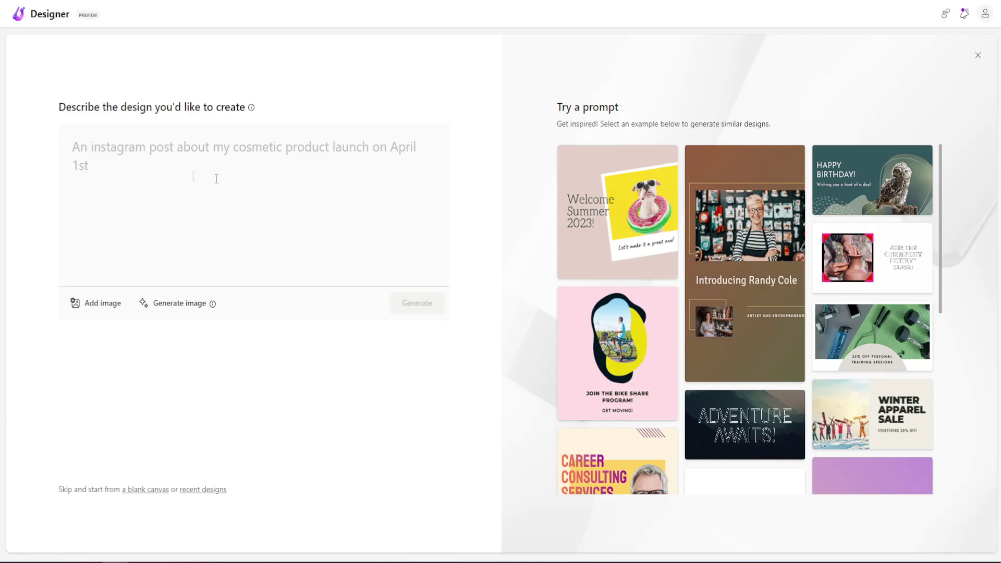
- View the source options for adding an image to the design description
left_click(138, 151)
left_click(95, 304)
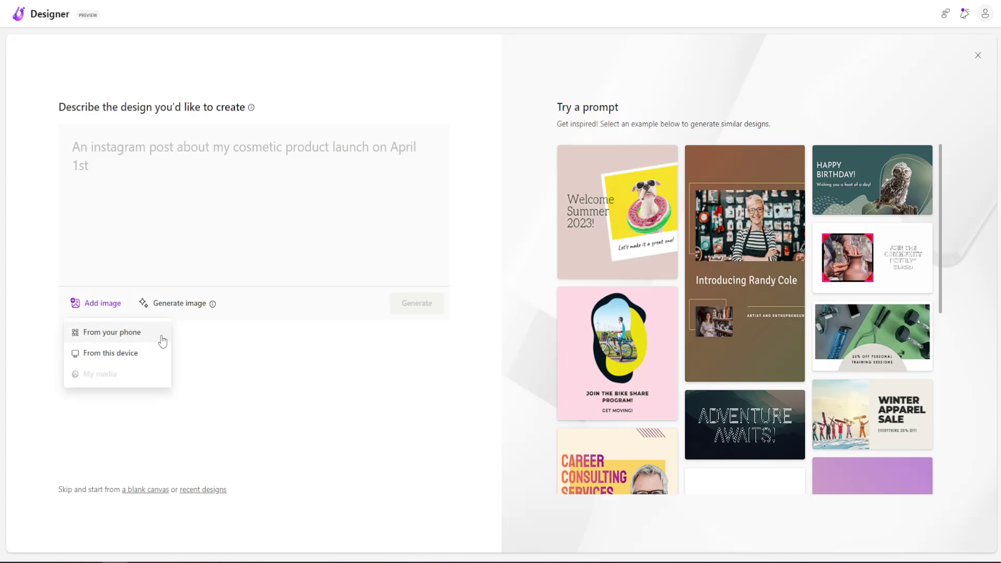
left_click(211, 335)
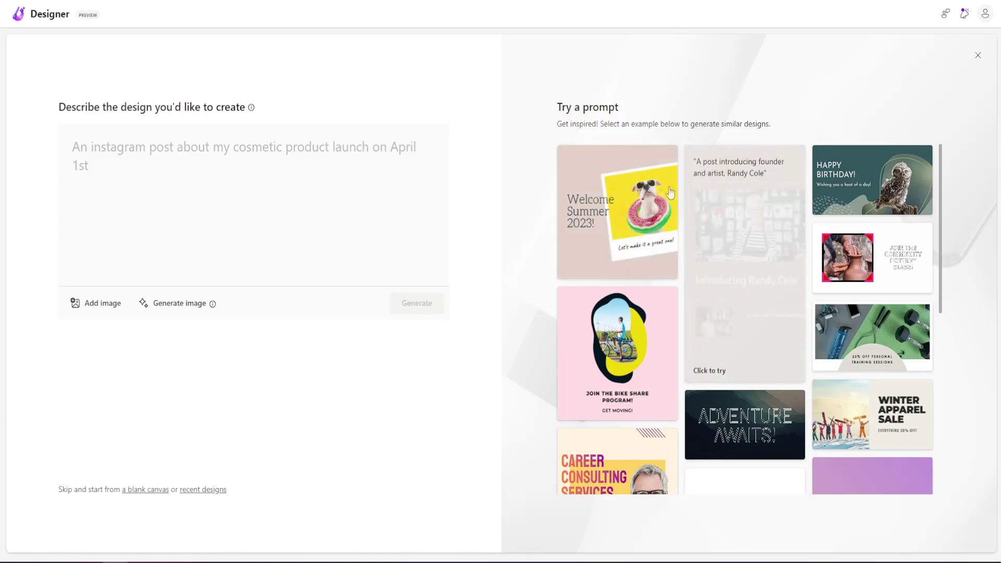
- Browse the gallery of example prompts and read the descriptions behind the sample designs
scroll(848, 241, "down", 6)
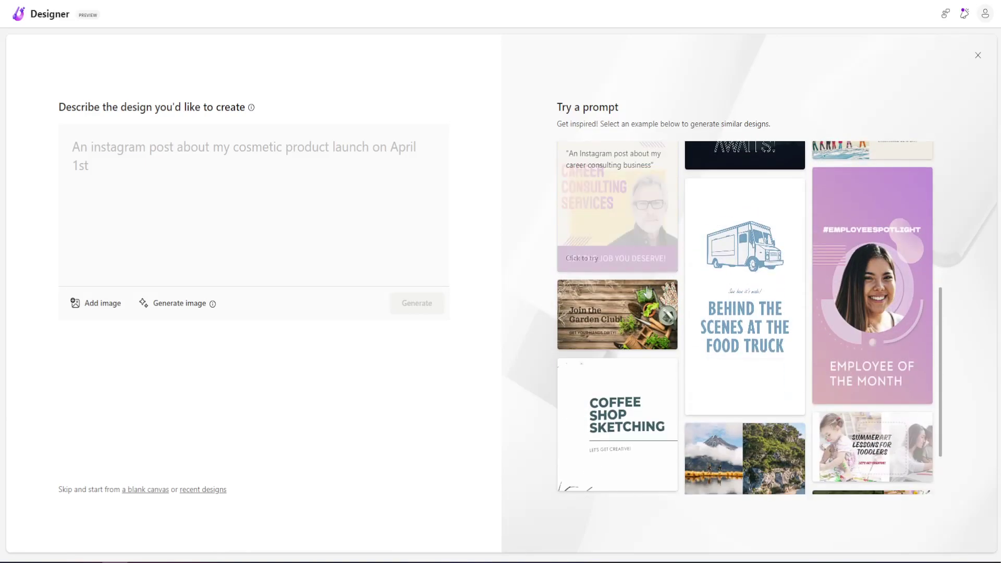
scroll(767, 313, "down", 1)
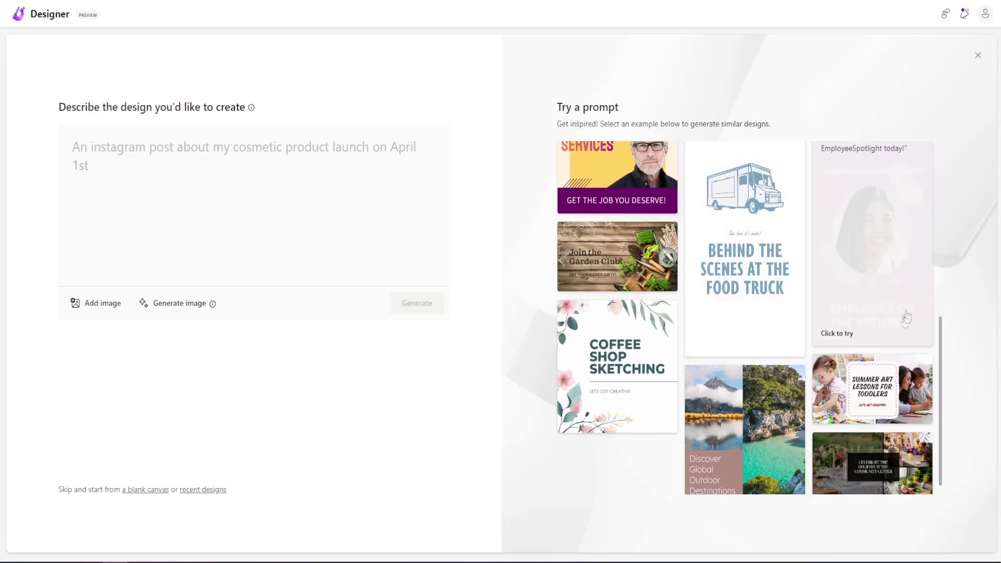
scroll(900, 329, "up", 1)
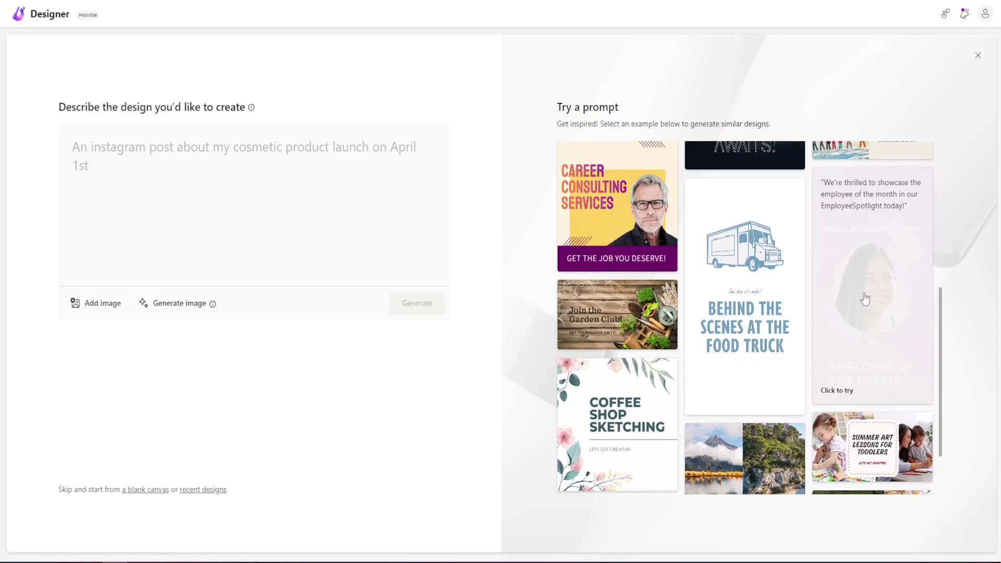
scroll(730, 311, "up", 5)
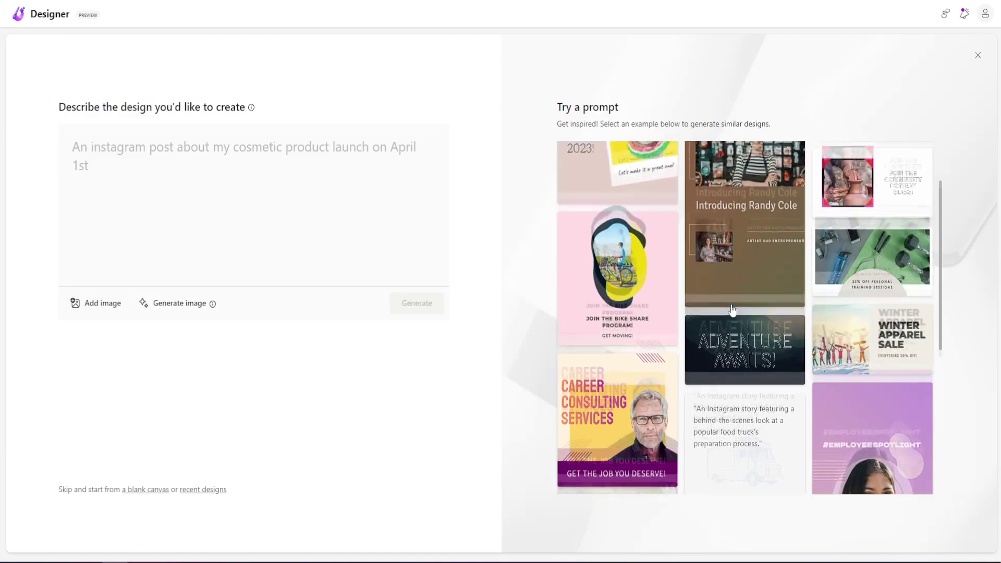
scroll(698, 308, "down", 6)
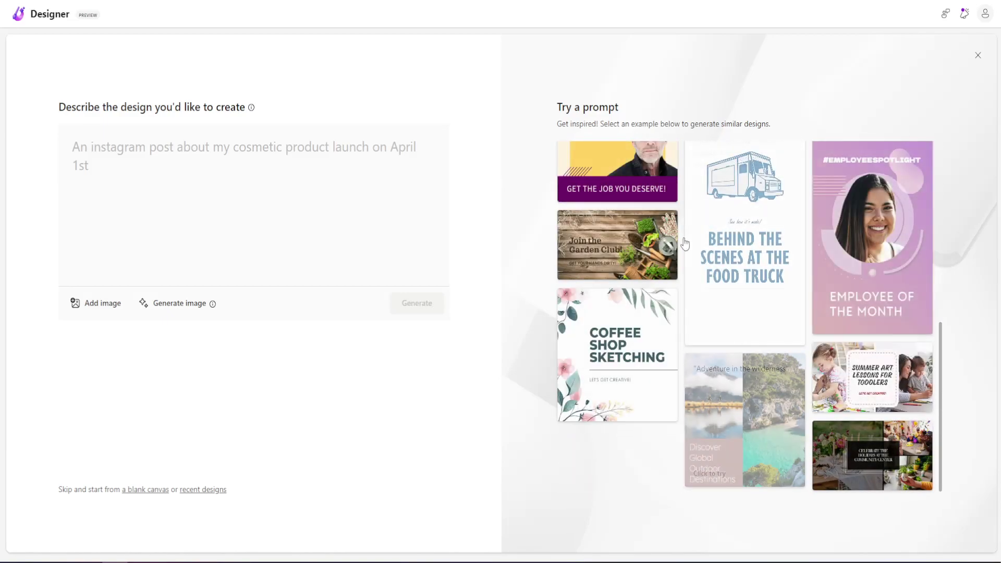
scroll(774, 246, "up", 1)
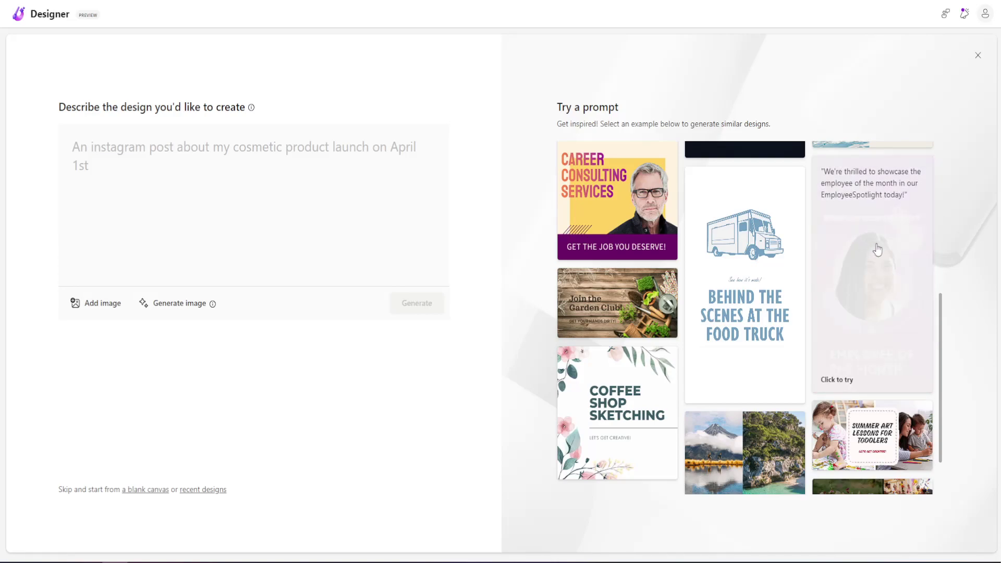
scroll(565, 358, "down", 1)
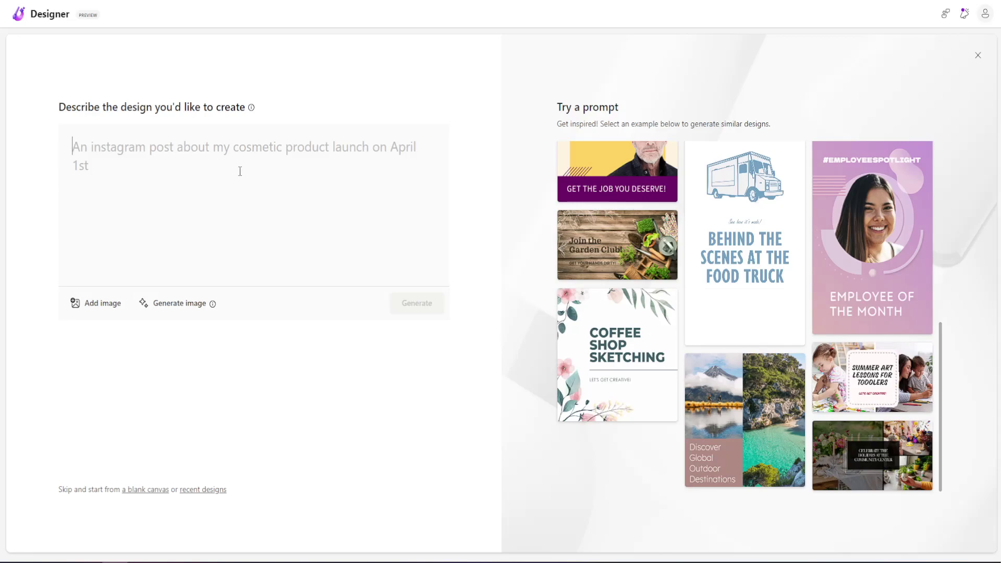
- Generate designs from the description "a post about potatoes being on sale for $6.99"
type("a post ")
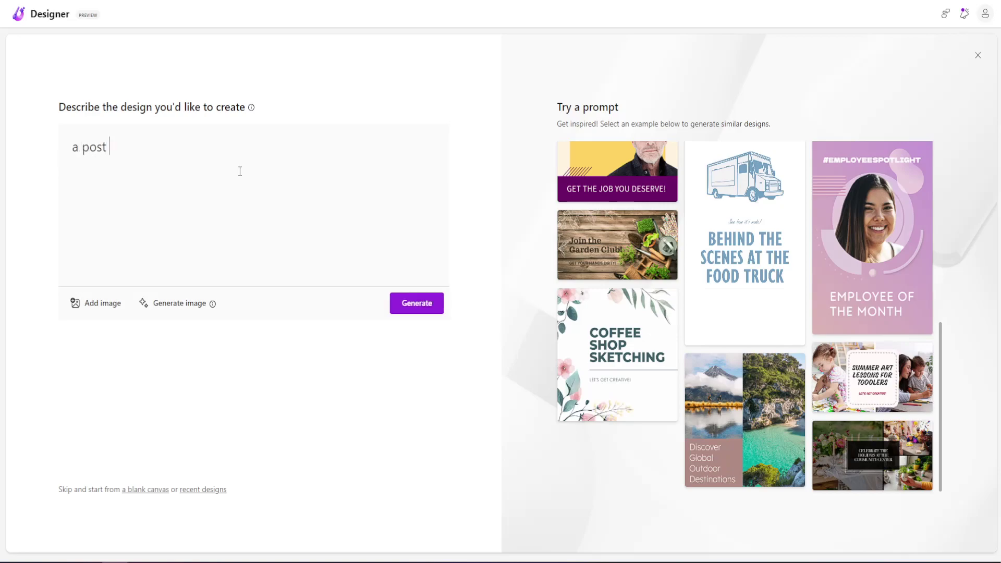
type("about potatoes being on salfe f")
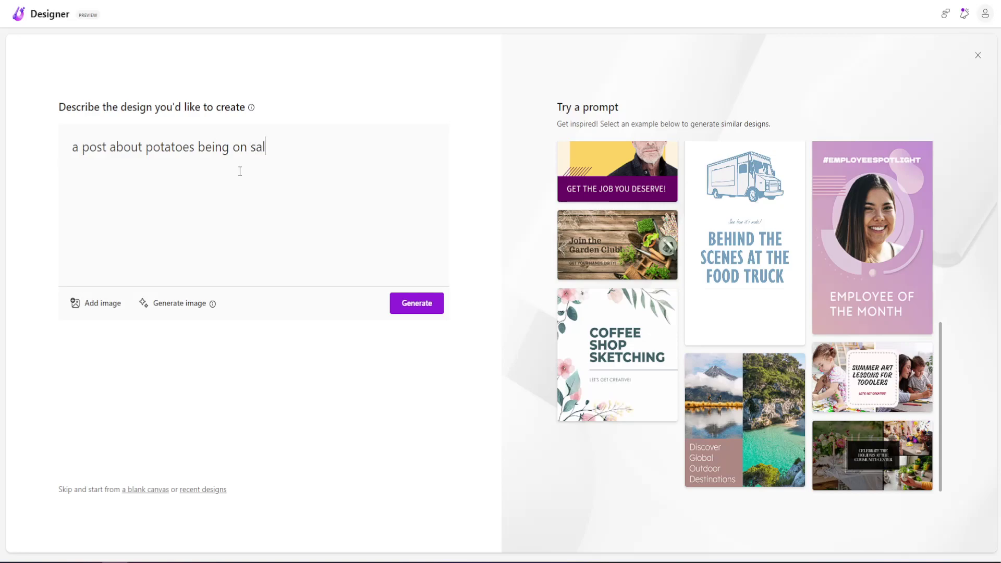
key("BackSpace")
key("BackSpace")
key("BackSpace")
key("BackSpace")
type("e for $6.99")
left_click(419, 308)
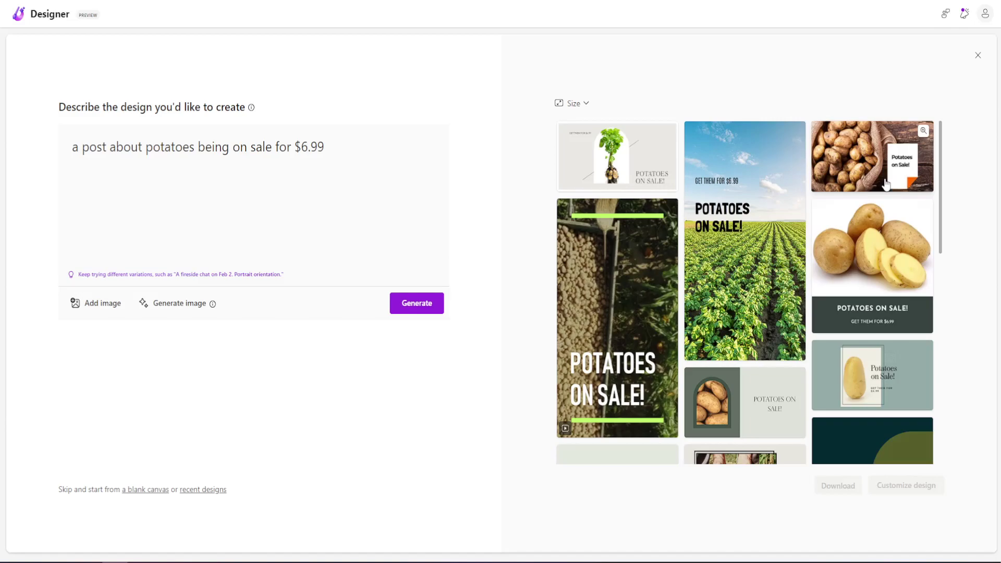
- Review the generated designs and open the one with sliced potatoes above a dark green "Potatoes on Sale!" band for customizing
scroll(886, 185, "down", 2)
scroll(887, 185, "down", 8)
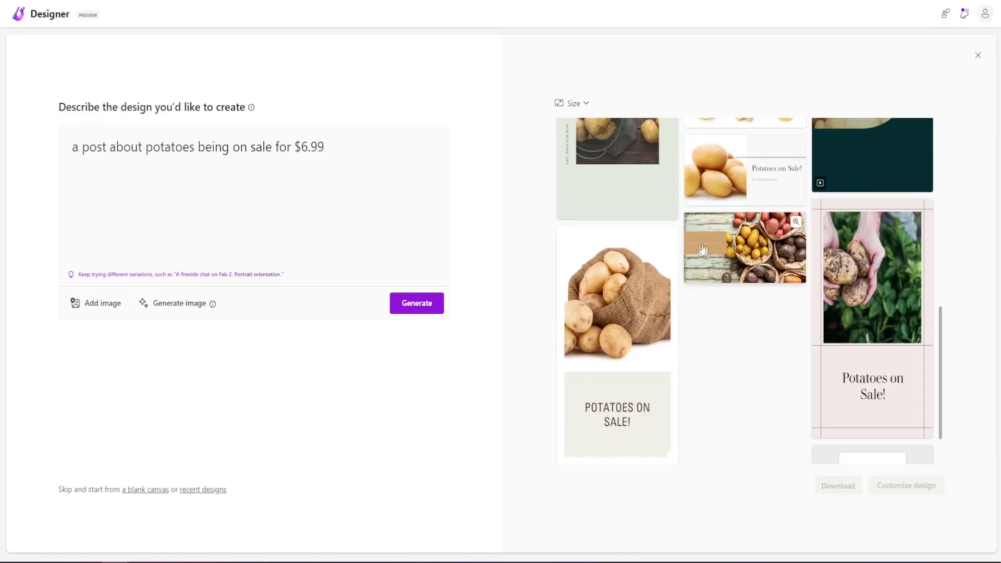
scroll(842, 266, "up", 5)
scroll(855, 276, "up", 3)
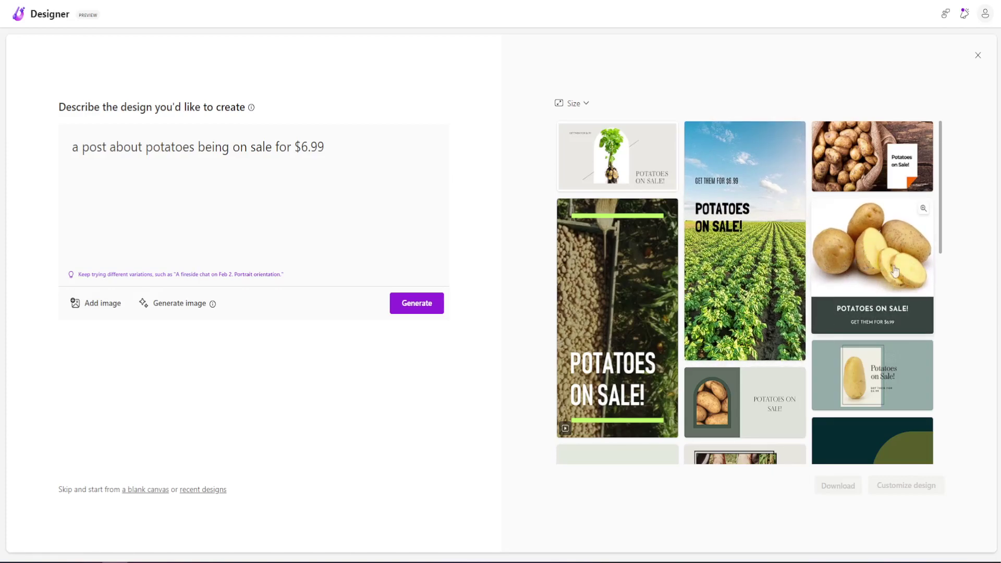
left_click(875, 252)
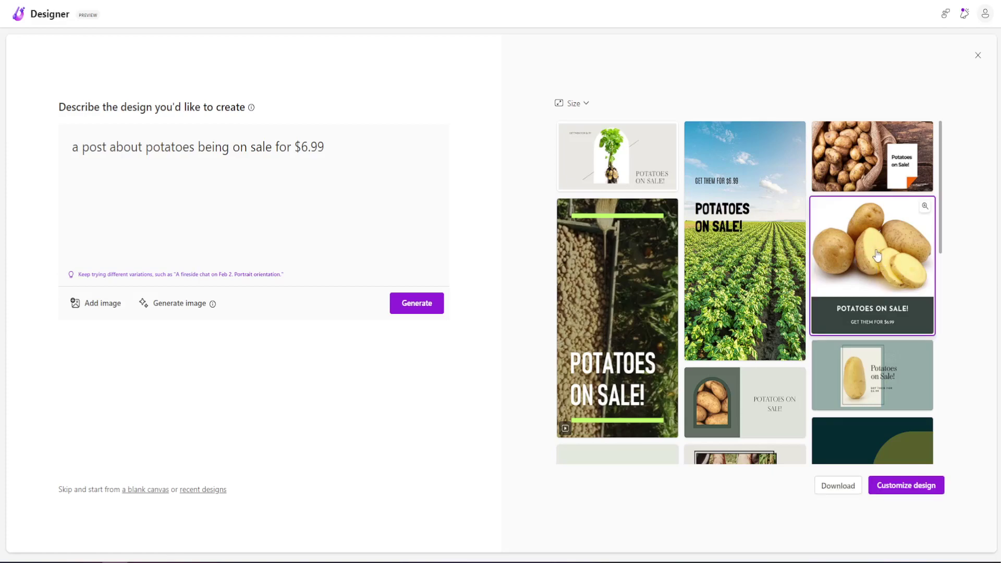
left_click(902, 492)
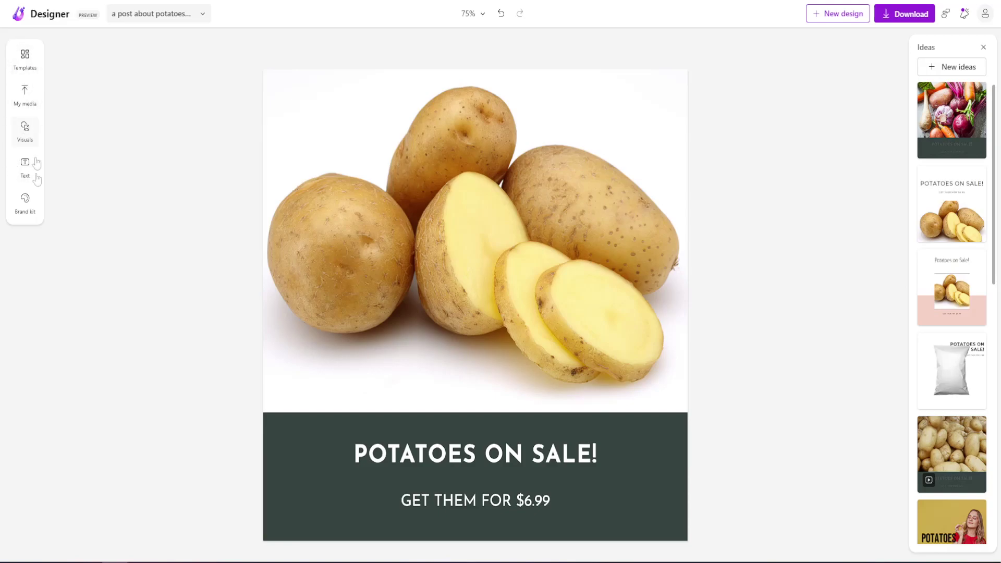
- Examine the template gallery, from the upcoming holiday designs through the full list of templates
left_click(30, 62)
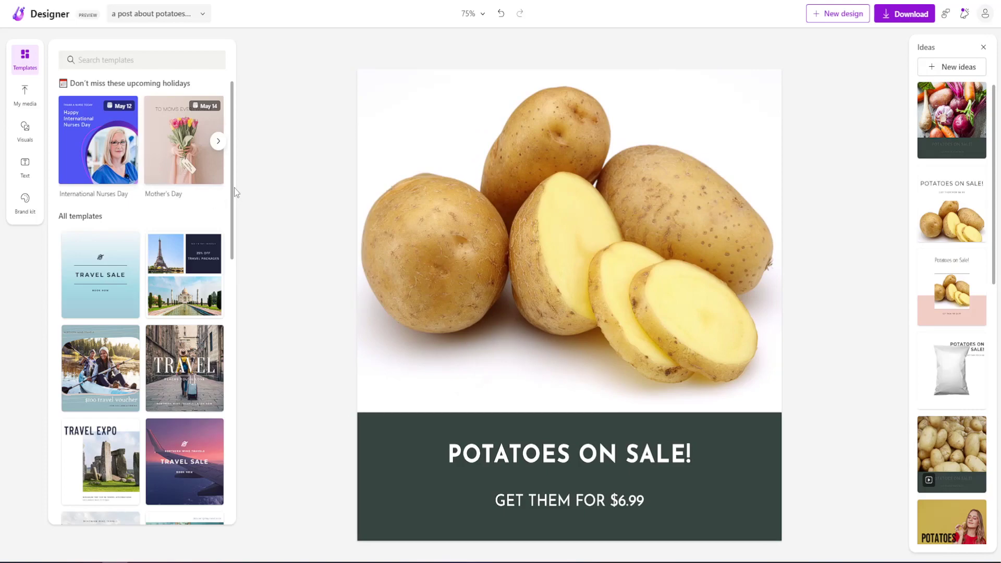
left_click_drag(232, 180, 233, 271)
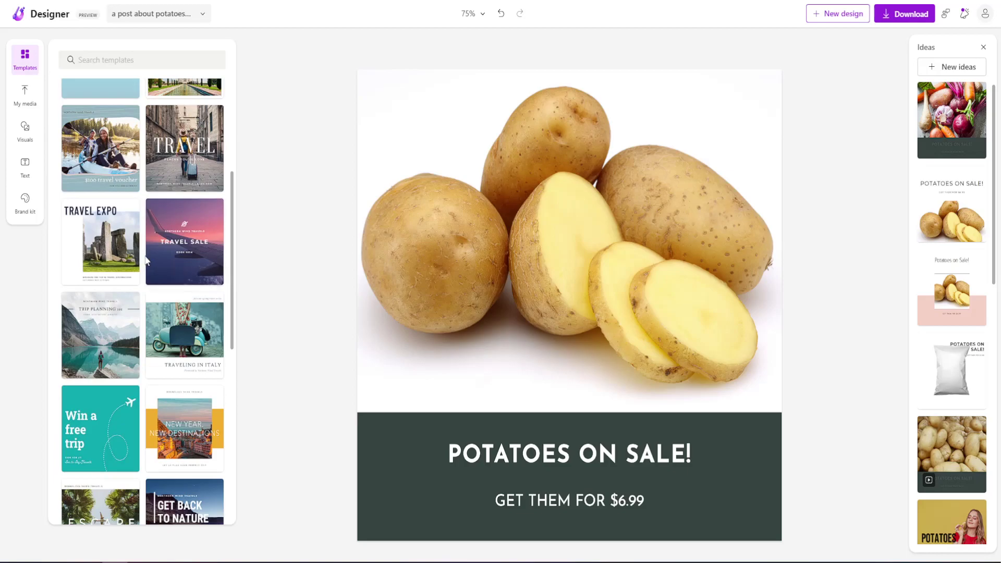
scroll(158, 271, "down", 3)
scroll(223, 276, "down", 4)
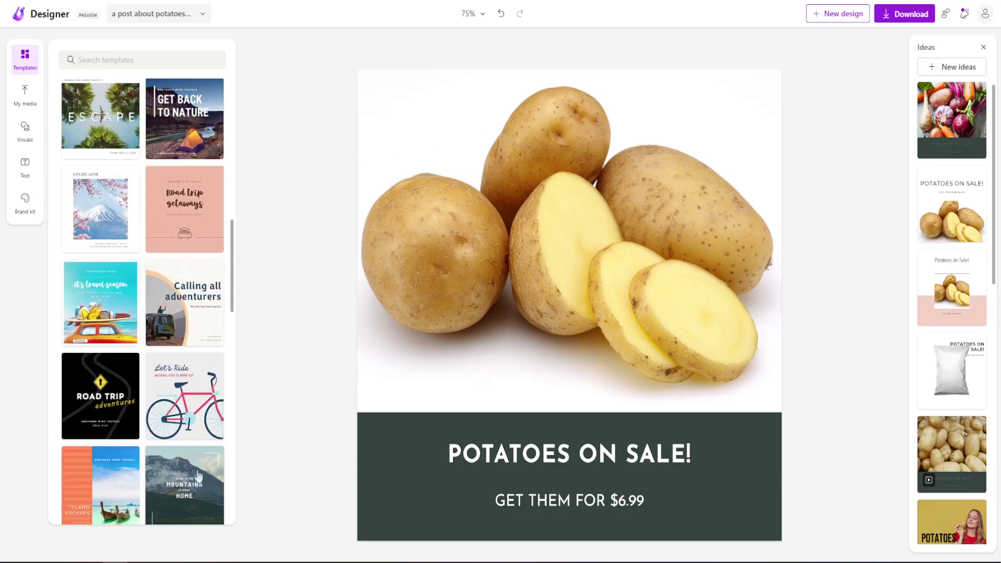
scroll(96, 384, "down", 4)
scroll(96, 384, "down", 8)
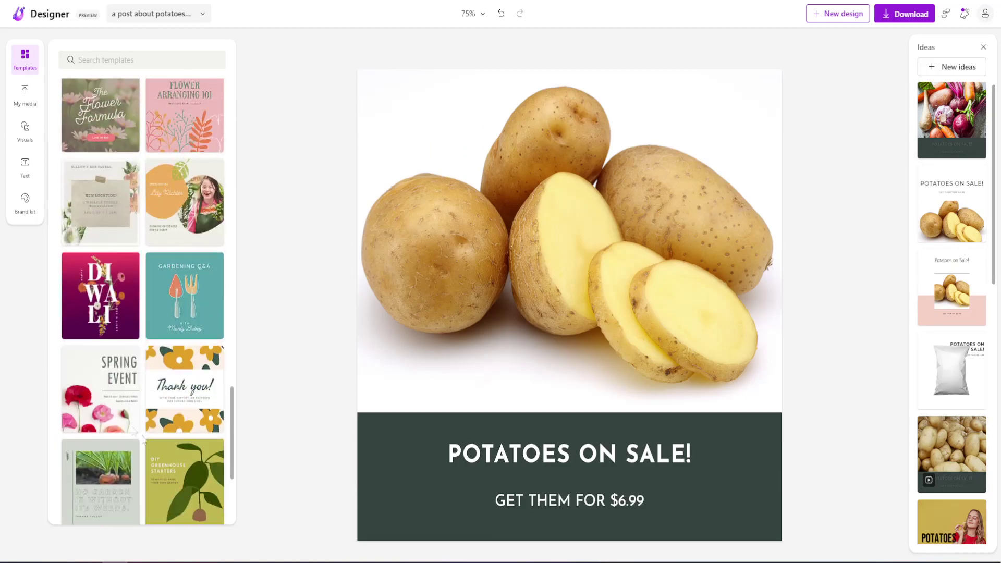
scroll(99, 307, "down", 3)
scroll(99, 307, "down", 10)
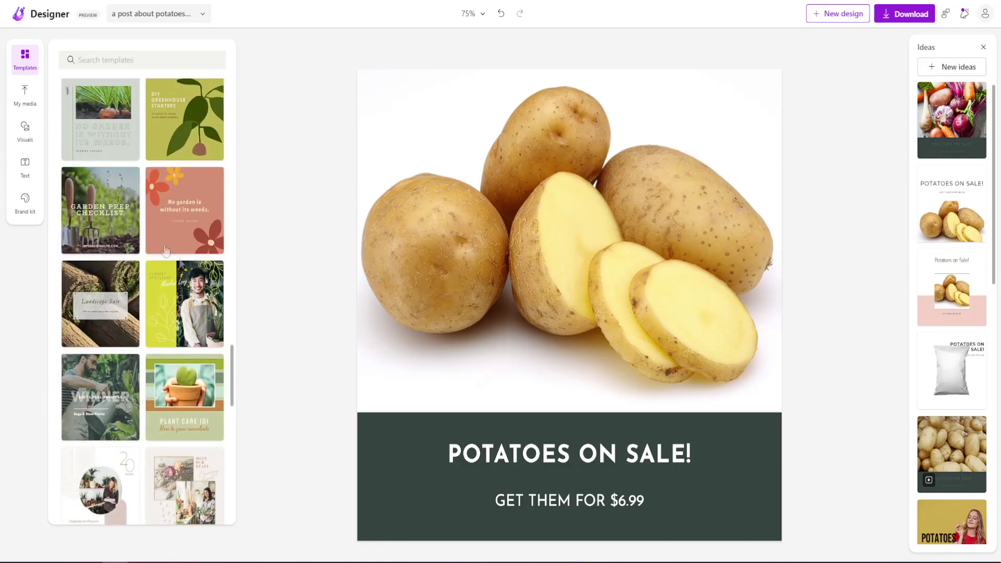
scroll(167, 375, "down", 10)
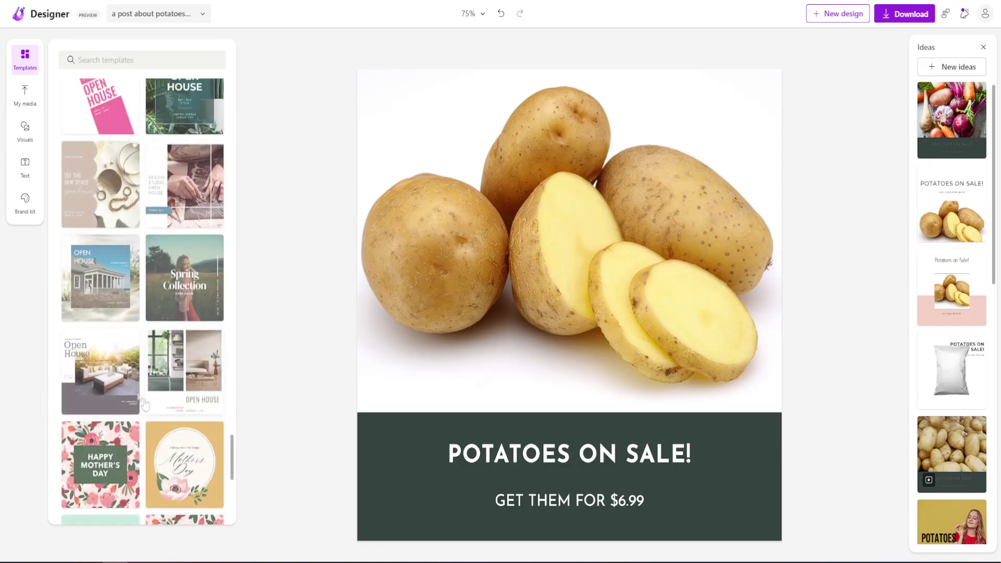
scroll(177, 339, "up", 10)
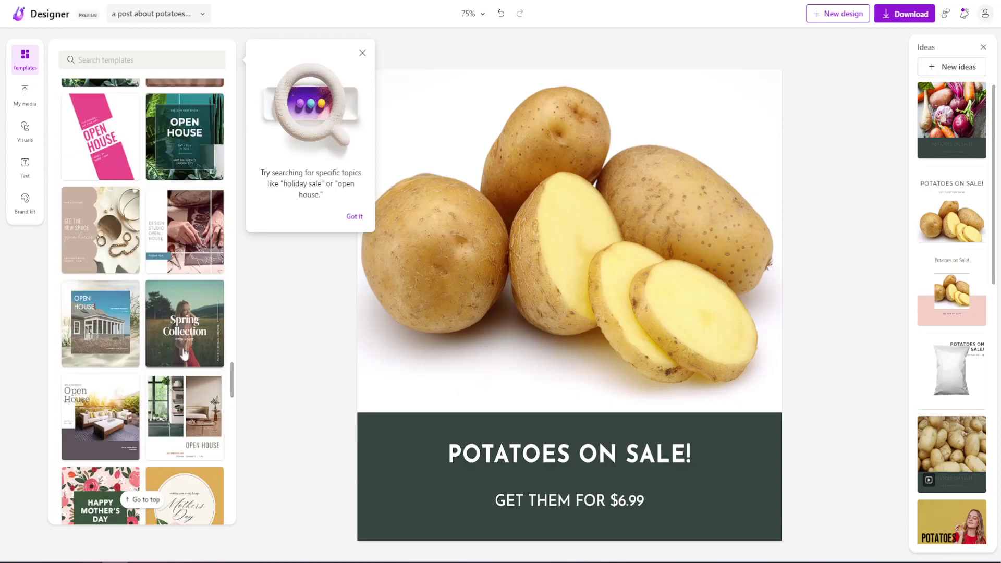
scroll(191, 348, "up", 10)
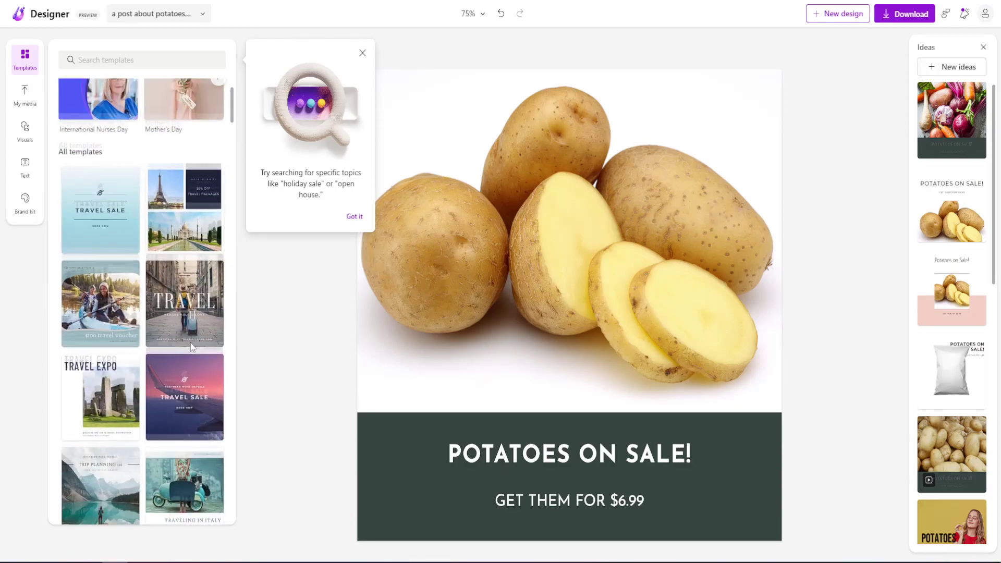
- Dismiss the template search tip and show the upload sources for personal media
left_click(354, 217)
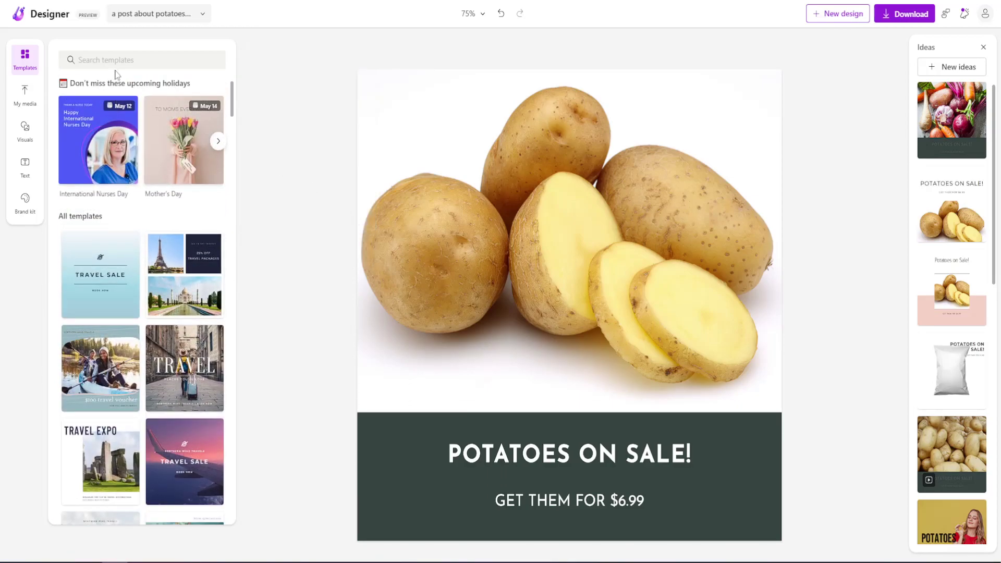
left_click(103, 61)
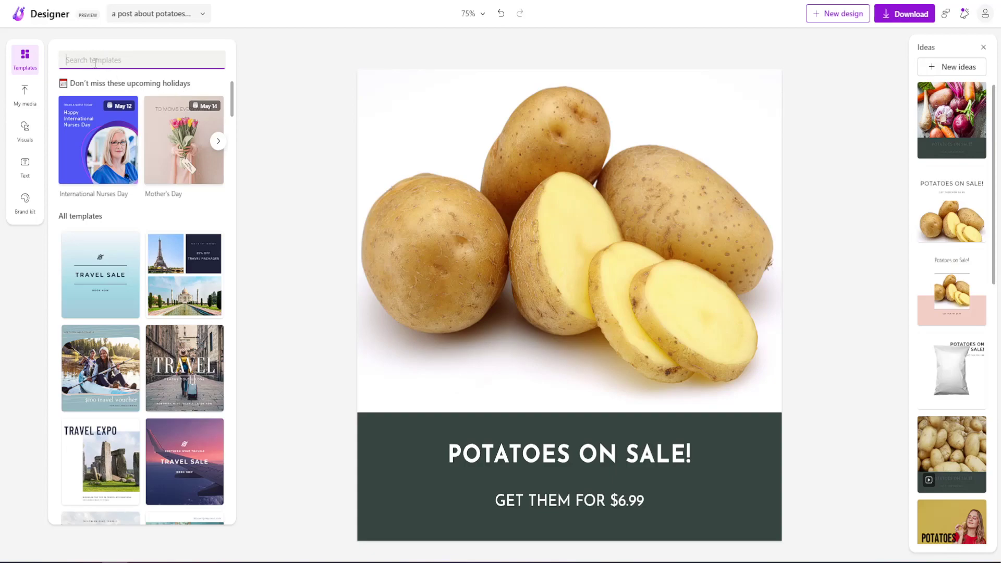
left_click(32, 103)
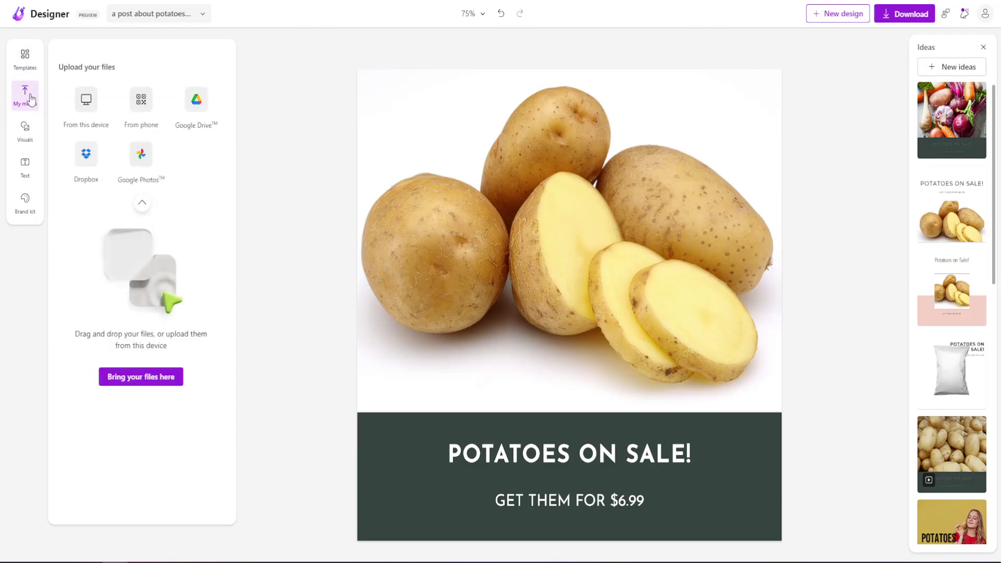
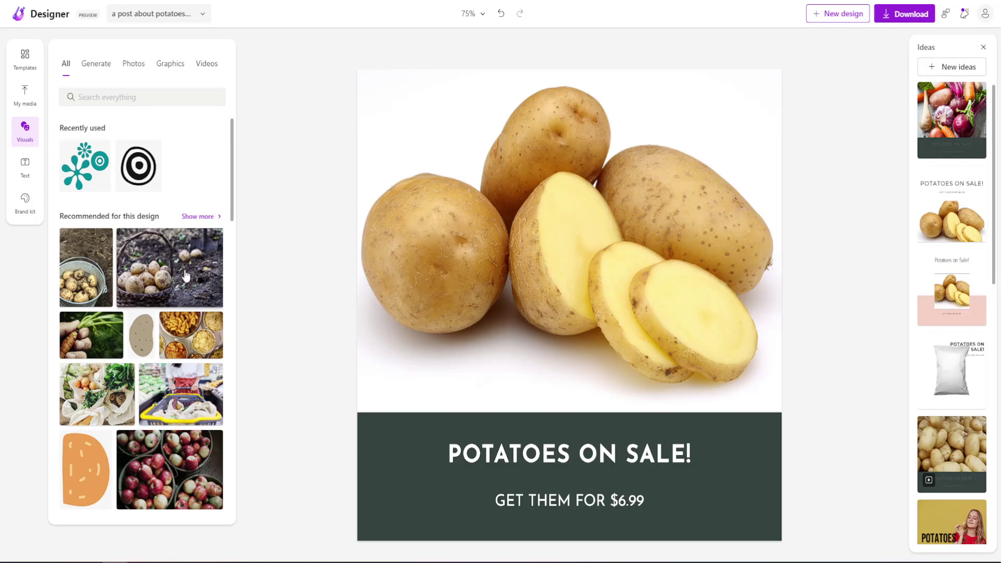
- Examine the available visuals, including the recommended images, shapes, icons, illustrations, photos and videos
scroll(185, 254, "down", 1)
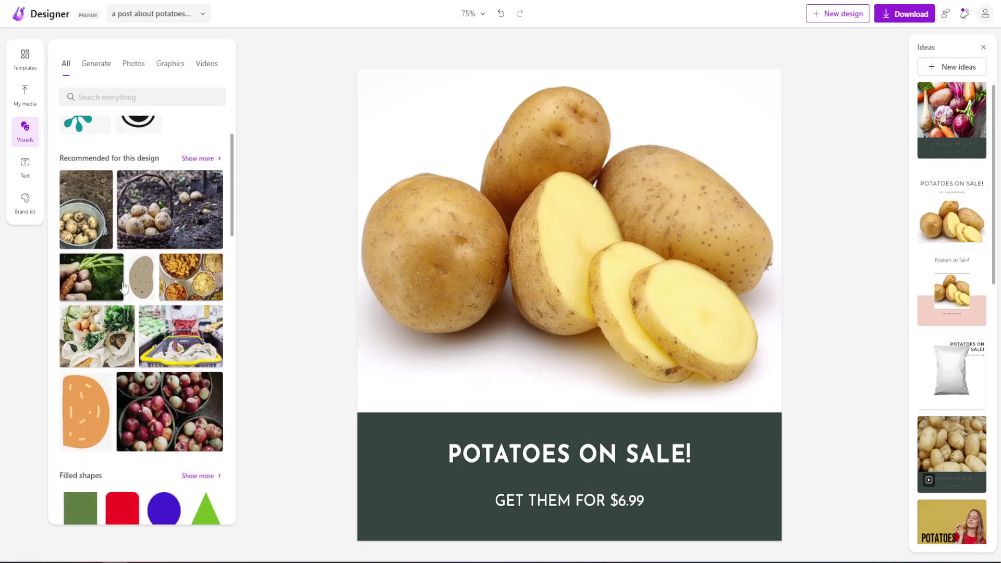
scroll(113, 391, "down", 3)
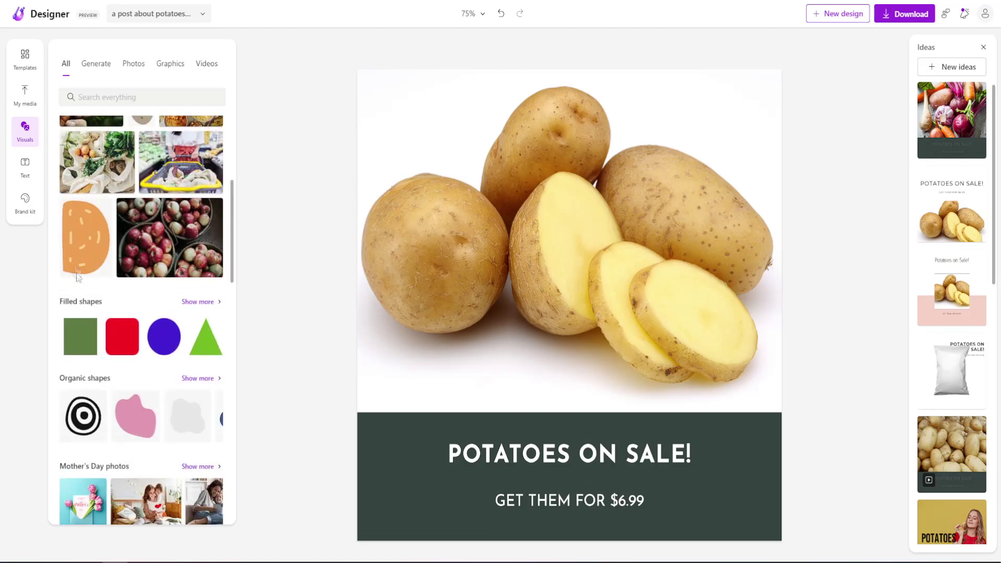
scroll(90, 252, "up", 4)
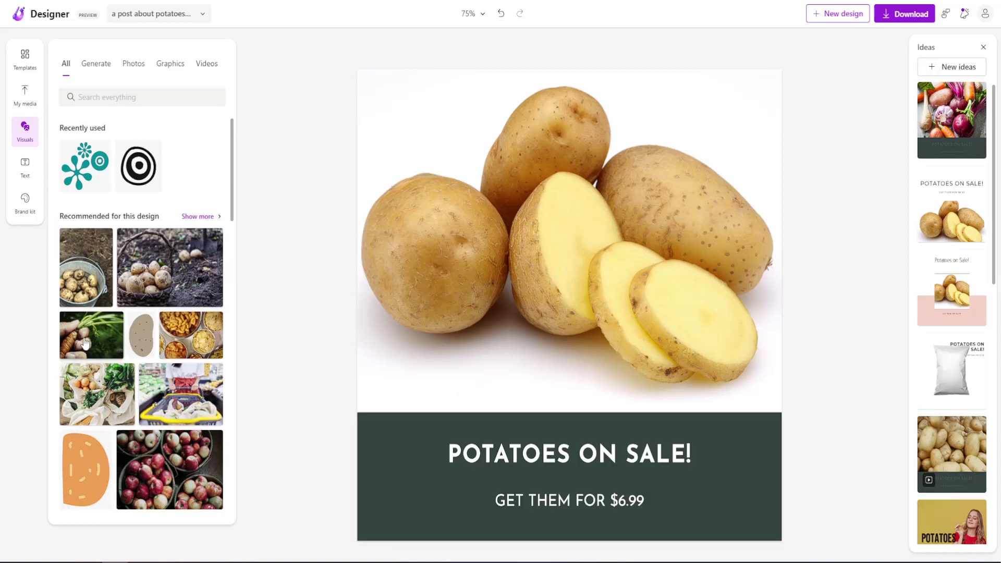
scroll(204, 344, "down", 3)
scroll(167, 320, "down", 1)
scroll(164, 318, "down", 3)
scroll(78, 329, "down", 3)
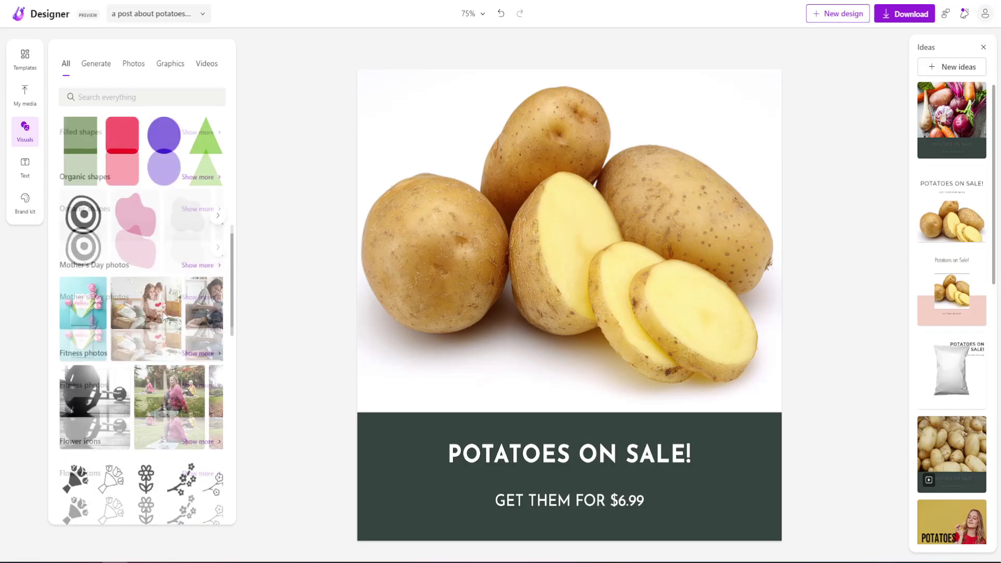
scroll(111, 389, "down", 3)
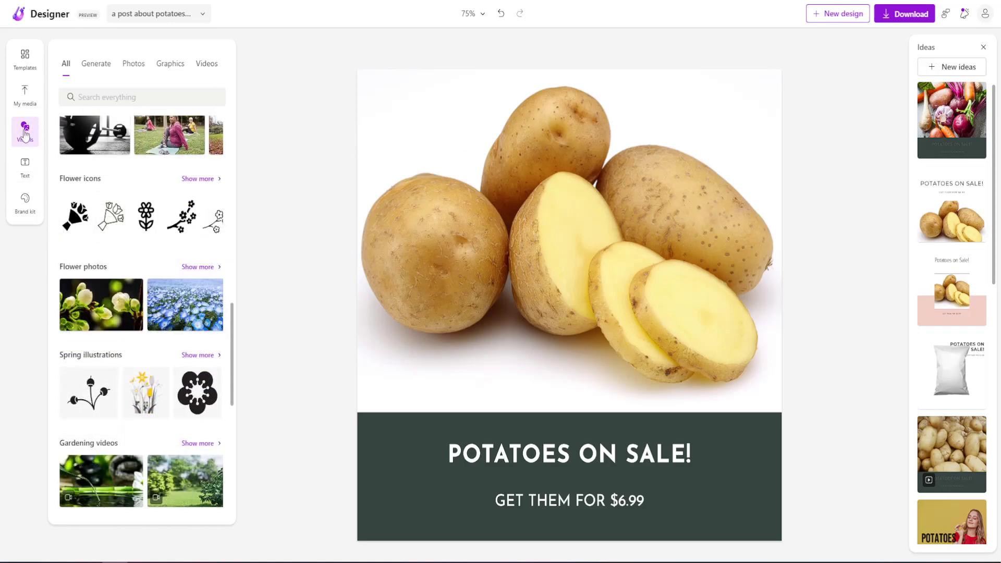
scroll(201, 267, "down", 5)
scroll(201, 266, "down", 3)
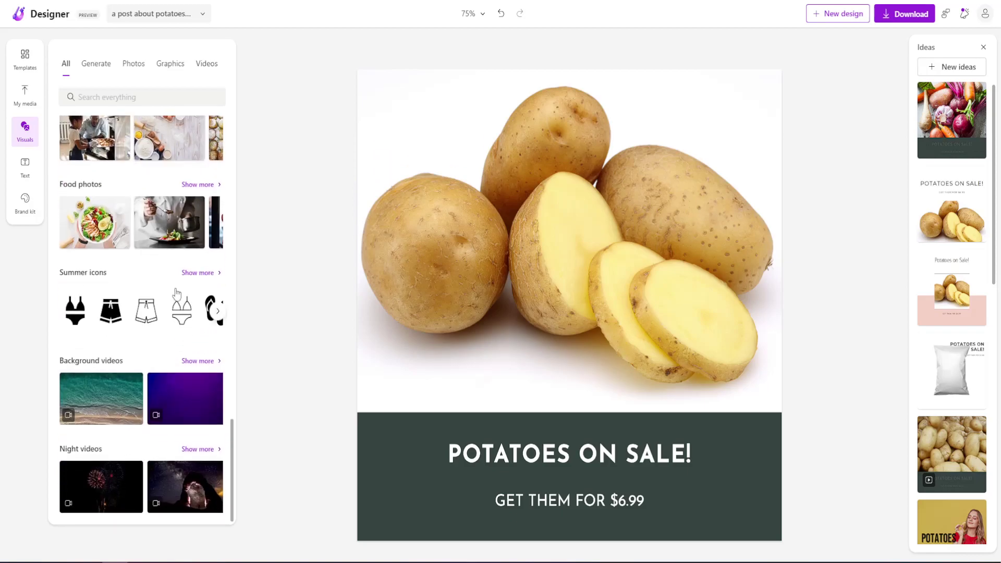
scroll(111, 353, "up", 5)
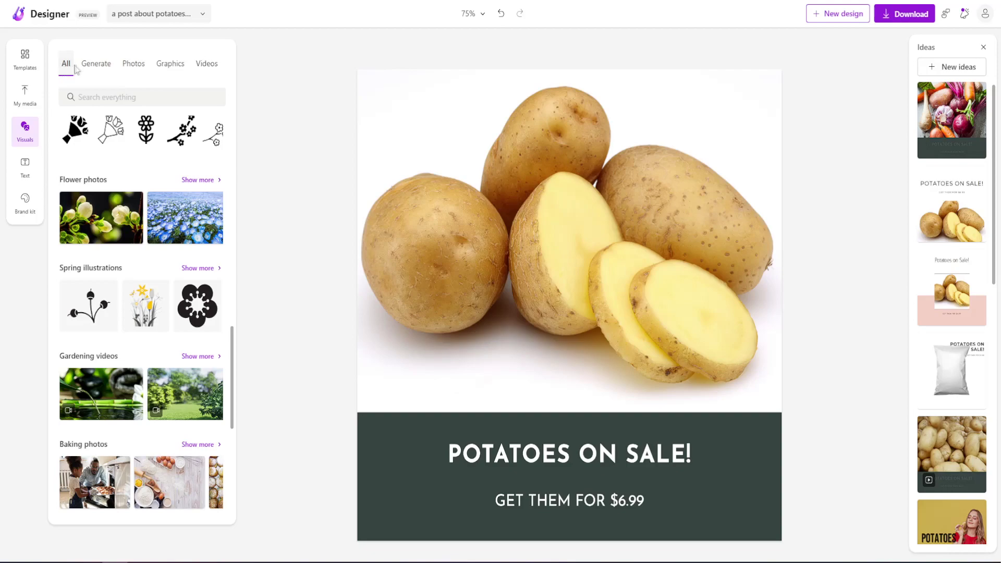
- Generate images from the description "bowling"
left_click(101, 70)
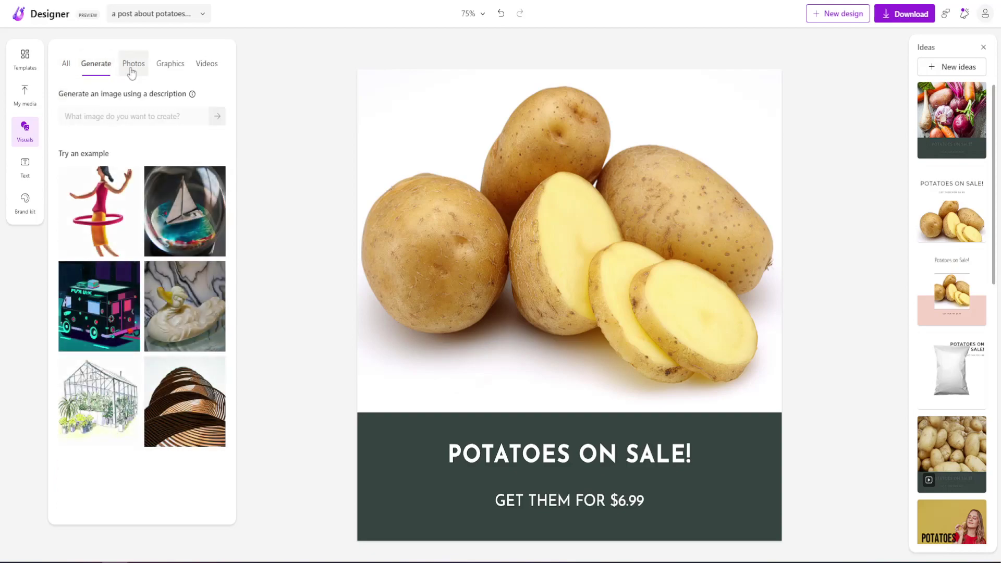
left_click(103, 117)
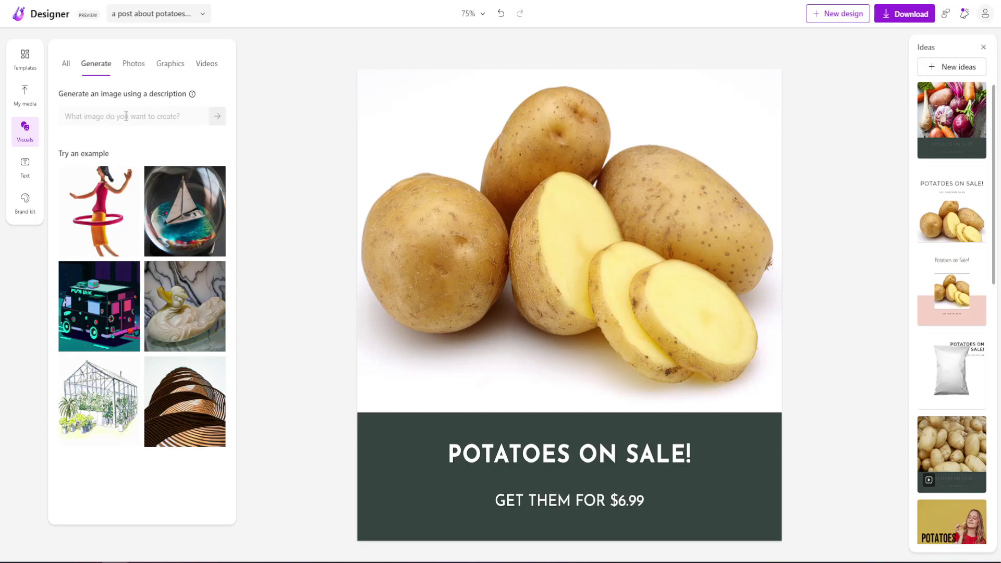
type("bowling")
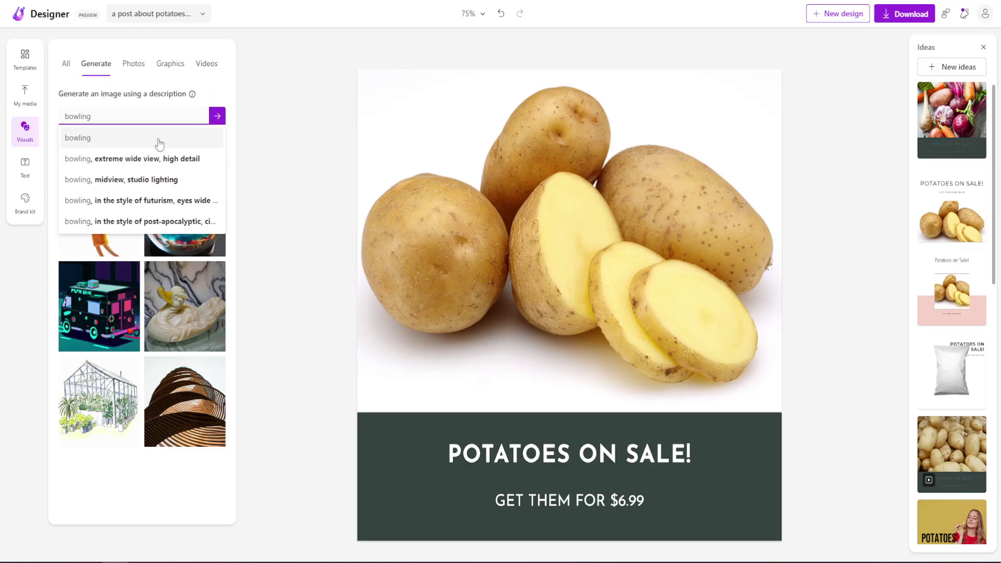
left_click(201, 134)
left_click(217, 116)
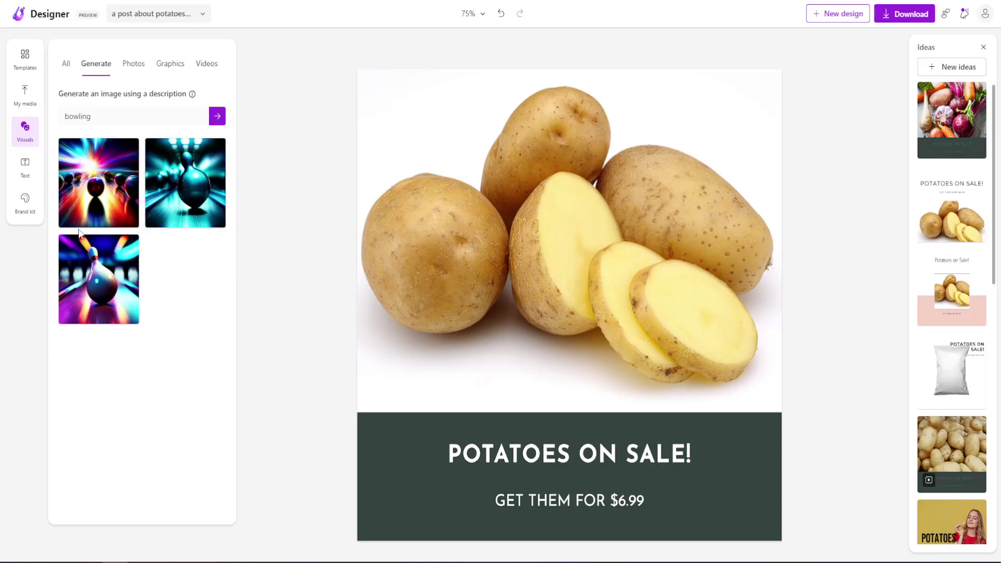
- Browse the stock photos from the recommended ones to the full collection, and search them for "field"
left_click(130, 67)
scroll(155, 250, "down", 3)
scroll(155, 243, "up", 5)
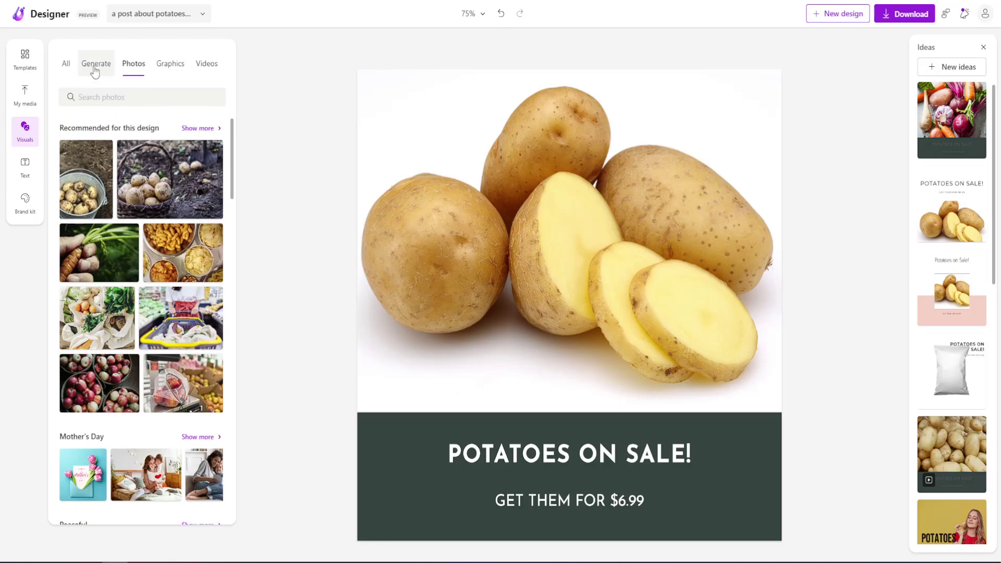
scroll(187, 288, "down", 1)
scroll(158, 228, "down", 10)
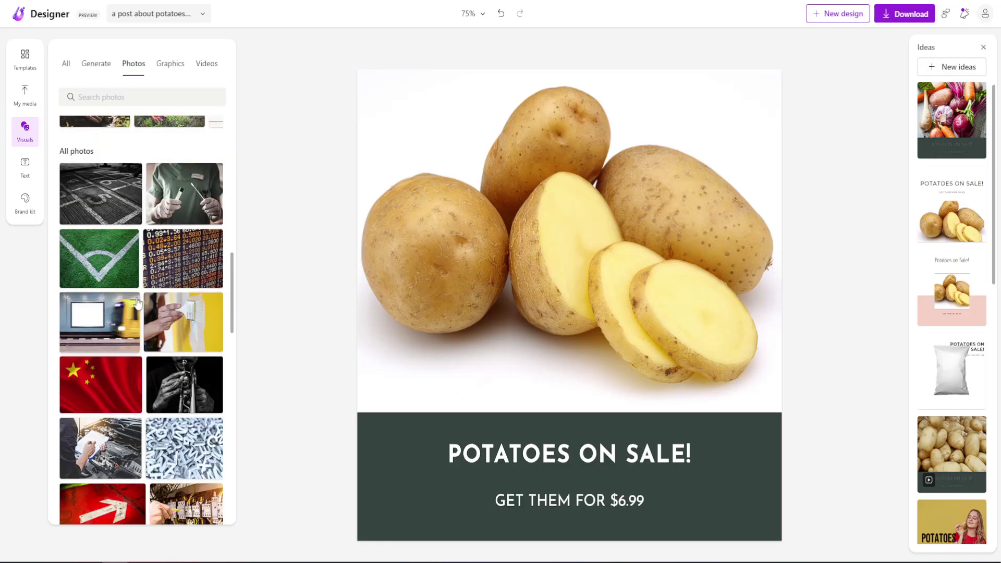
scroll(158, 228, "up", 10)
left_click(93, 101)
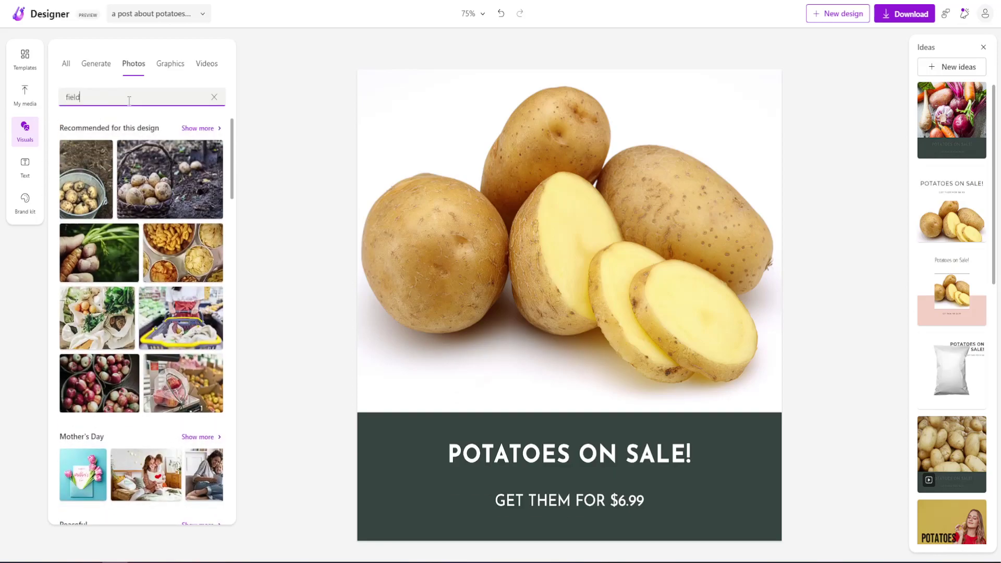
key("Return")
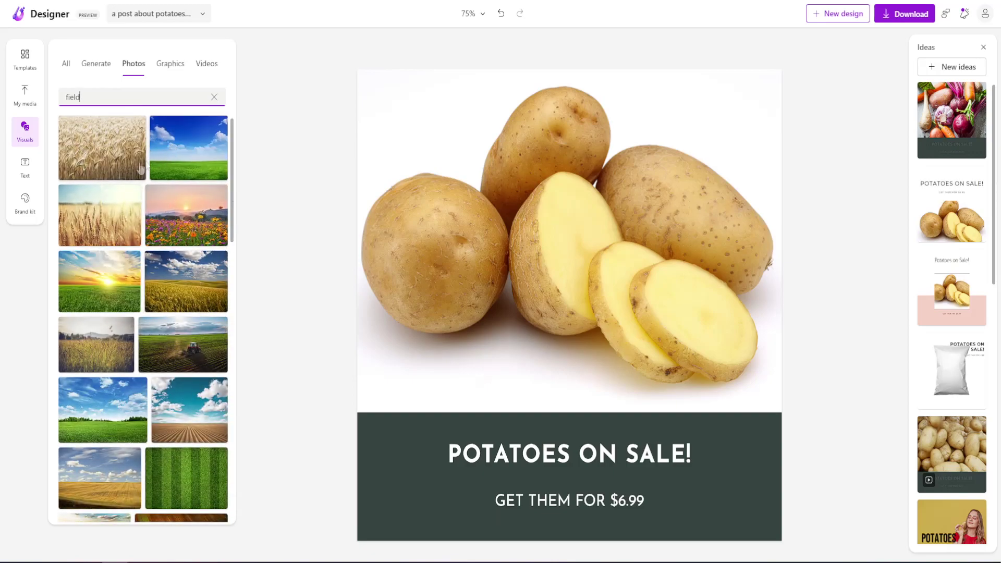
- Replace the sliced-potato photo with the first wheat field photo, and delete that photo from the design
left_click_drag(84, 150, 479, 189)
left_click(529, 206)
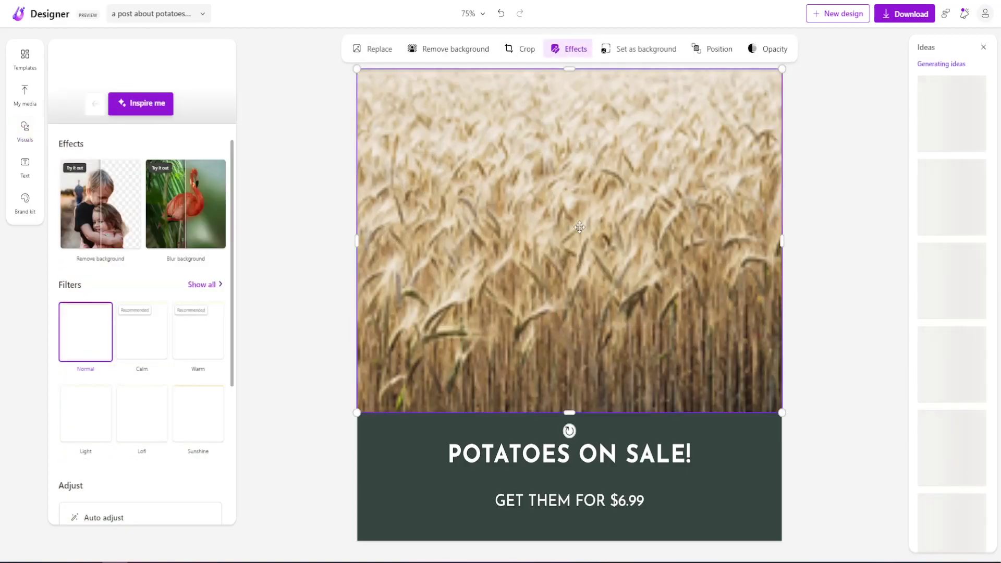
key("Delete")
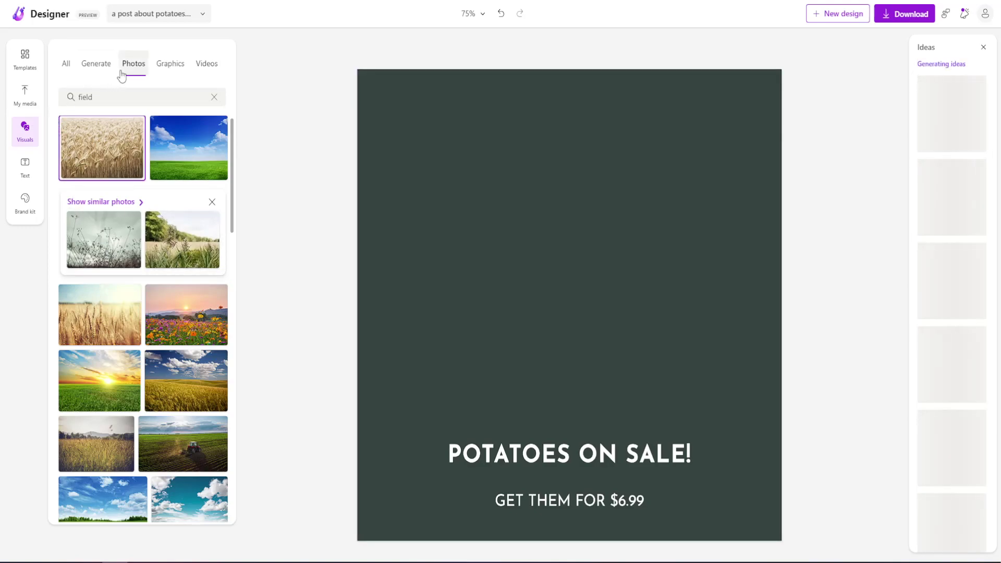
- Examine the graphics and videos offered for "field"
left_click(168, 64)
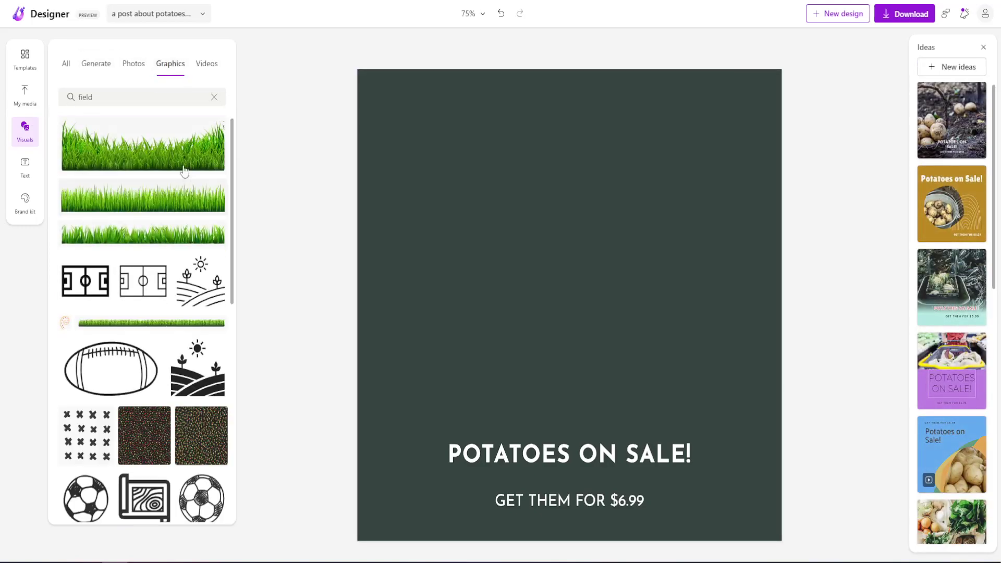
scroll(170, 323, "down", 4)
scroll(170, 323, "down", 4)
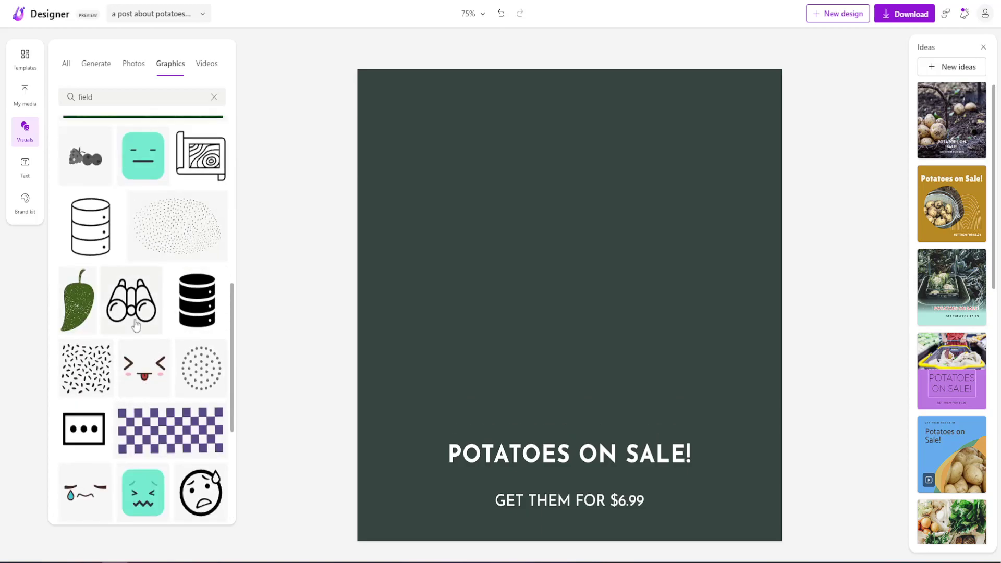
scroll(131, 313, "up", 8)
left_click(204, 64)
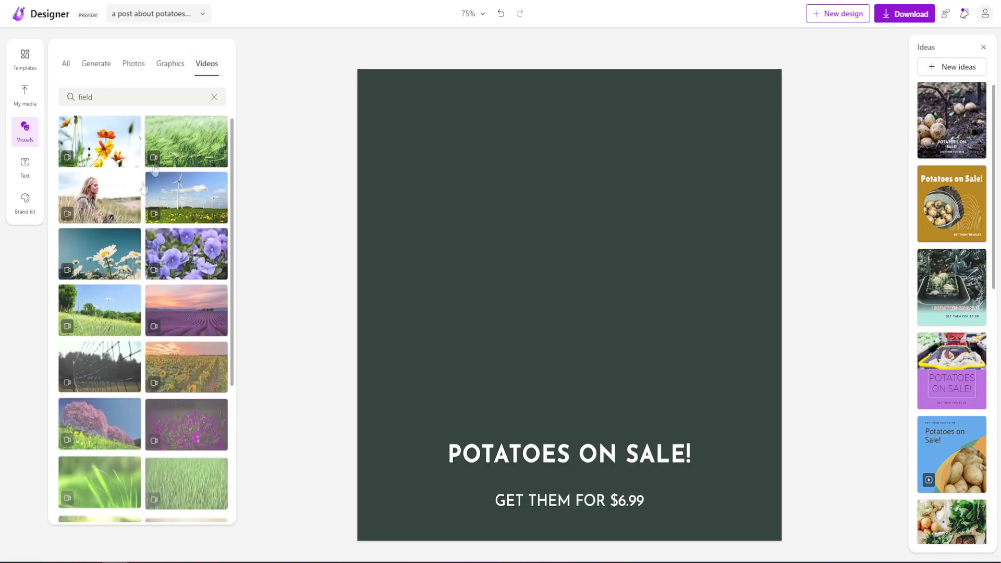
scroll(90, 218, "down", 3)
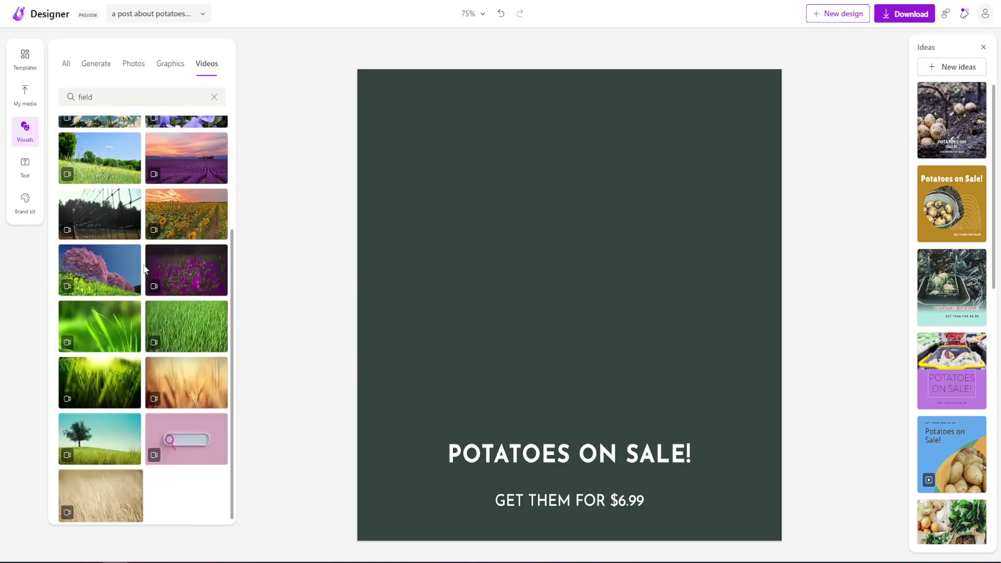
scroll(145, 269, "up", 3)
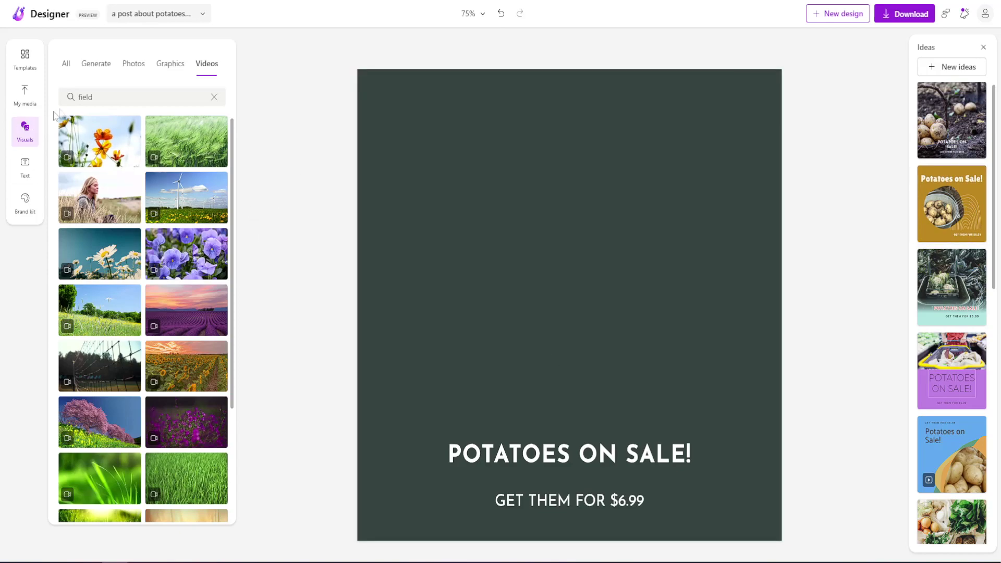
- Search all visuals for "potato" and place the photo of a single upright brown potato in the upper half of the design
left_click(66, 68)
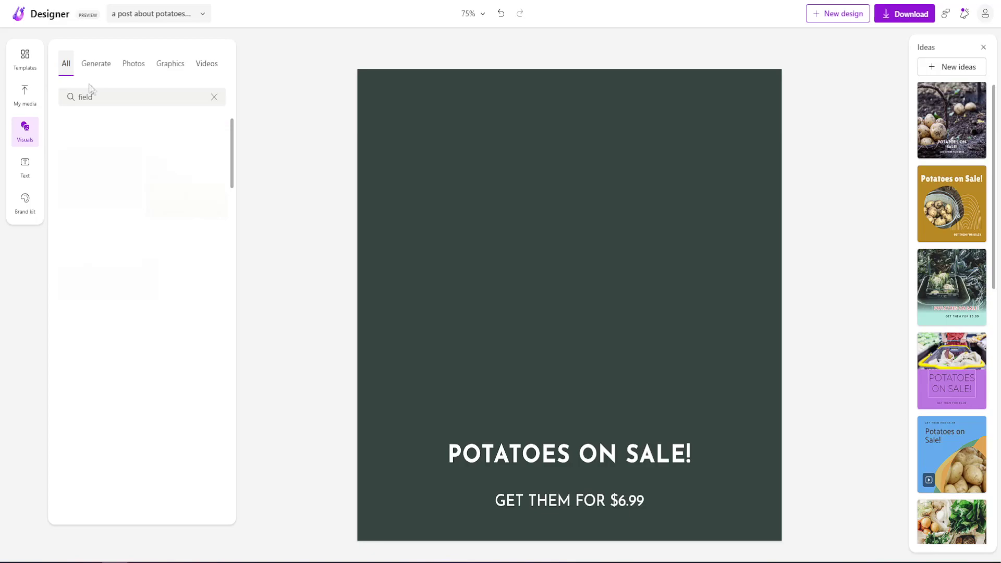
double_click(111, 92)
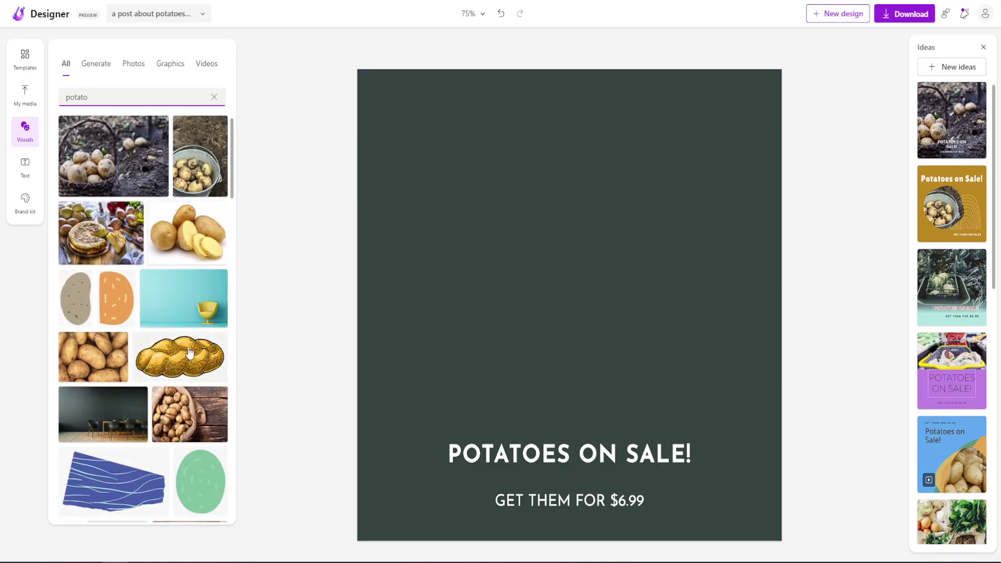
scroll(190, 353, "down", 10)
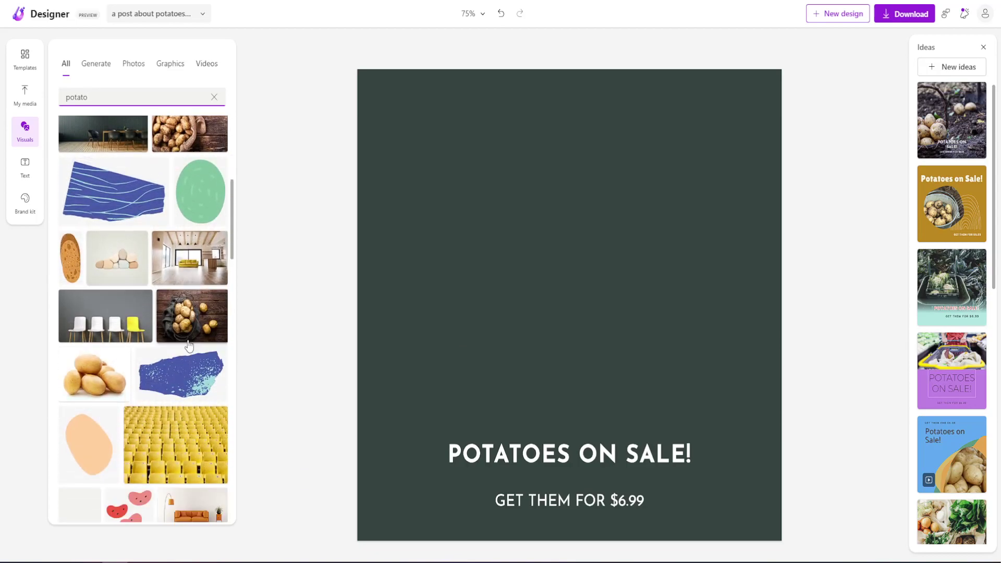
scroll(189, 344, "down", 3)
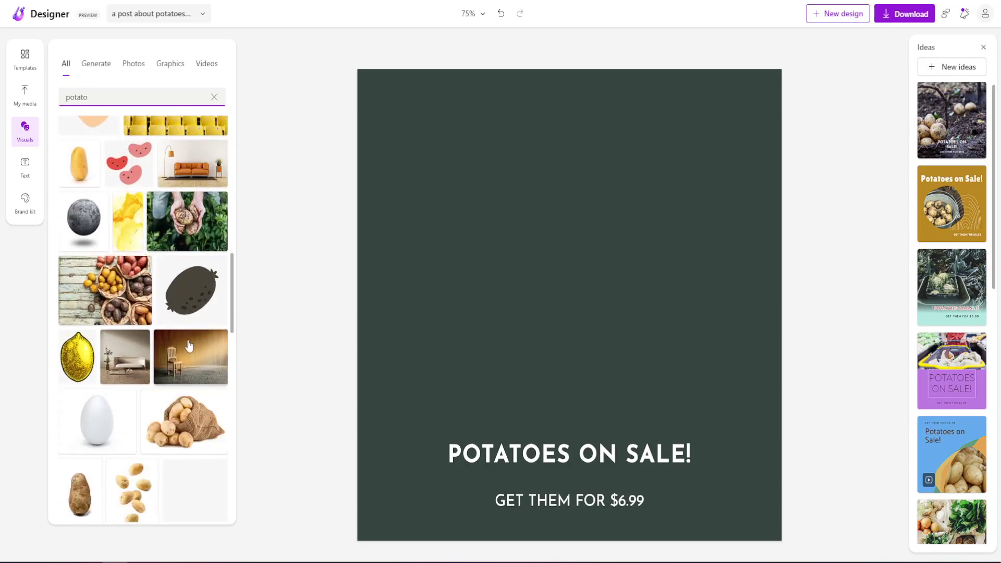
scroll(190, 345, "down", 1)
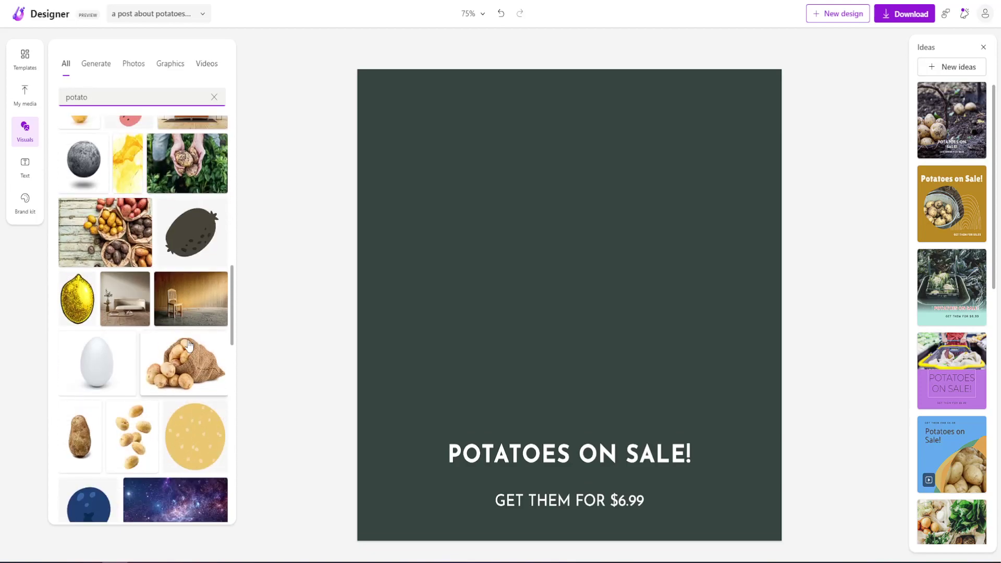
left_click_drag(86, 437, 396, 339)
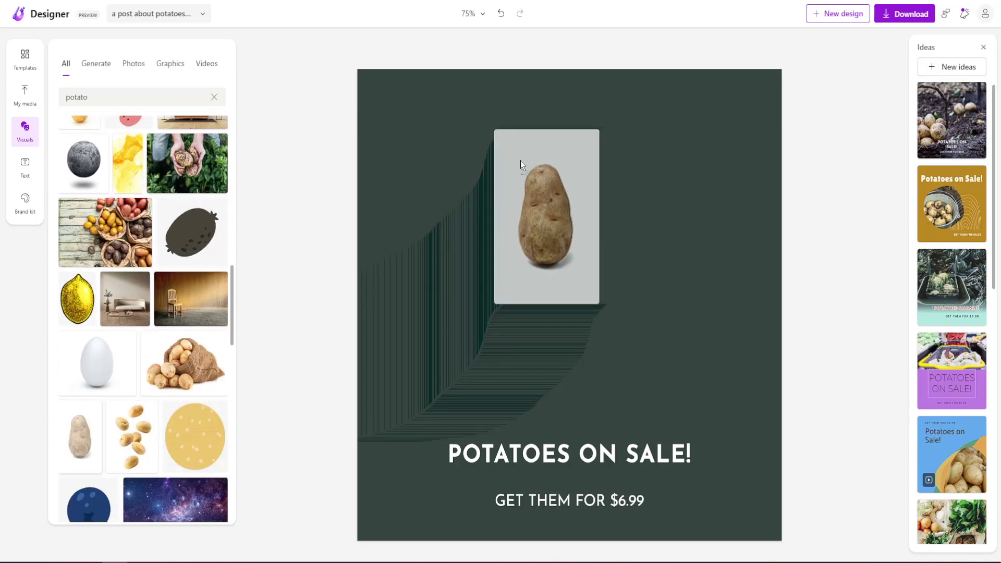
left_click_drag(520, 164, 520, 164)
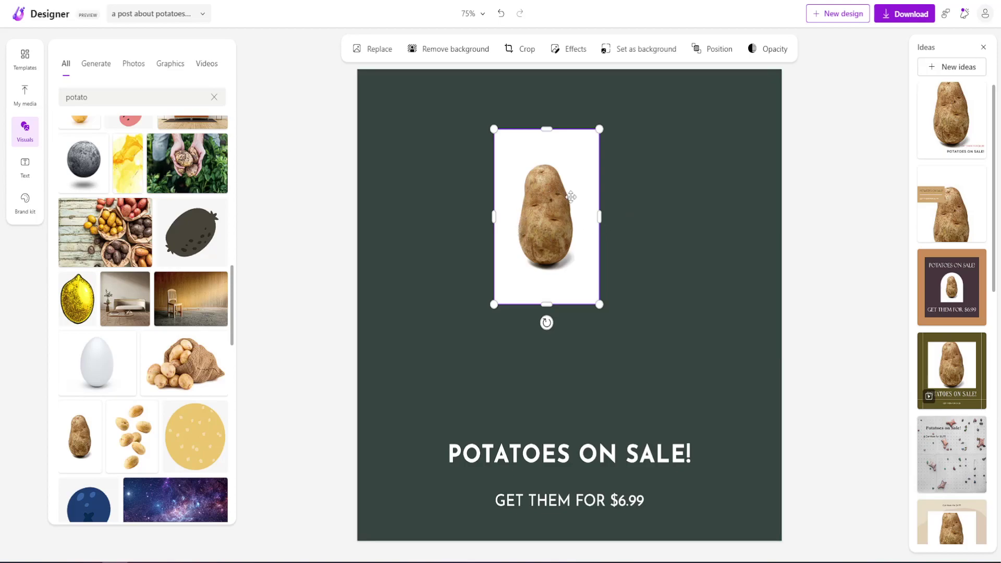
- Enlarge the brown potato photo and center it above the "Potatoes on Sale!" headline
left_click_drag(556, 224, 577, 256)
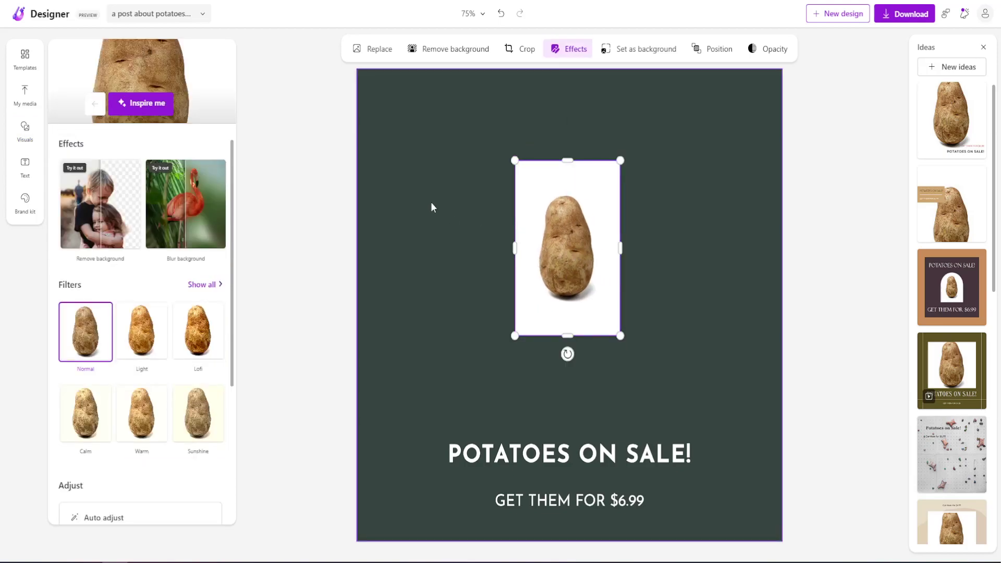
mouse_move(565, 241)
left_mouse_down()
mouse_move(556, 224)
mouse_move(565, 224)
left_mouse_up()
left_click_drag(625, 322, 651, 365)
left_click_drag(578, 277, 567, 268)
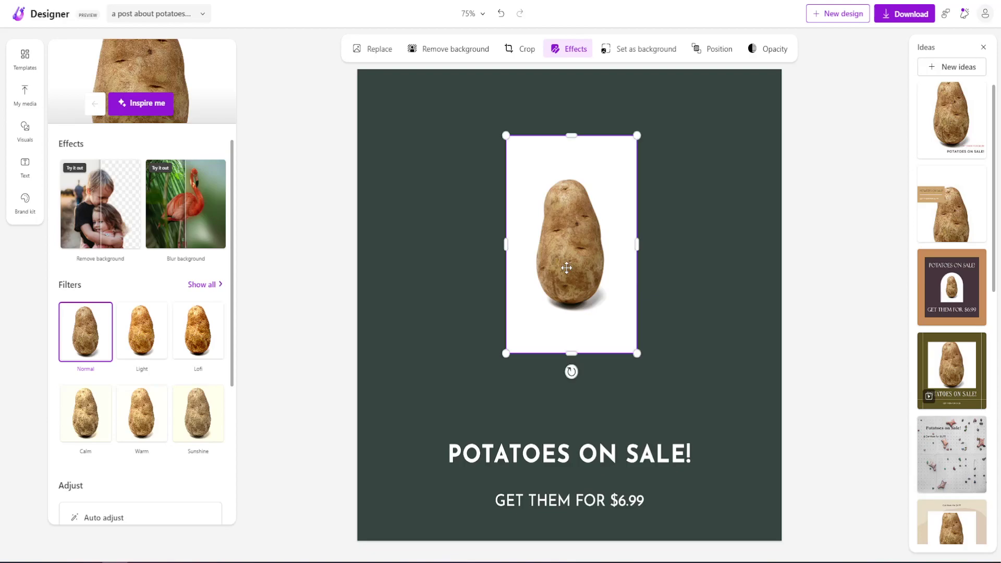
- Find the photo of a single yellow potato among the potato visuals and add it to the design beside the brown one
left_click(27, 128)
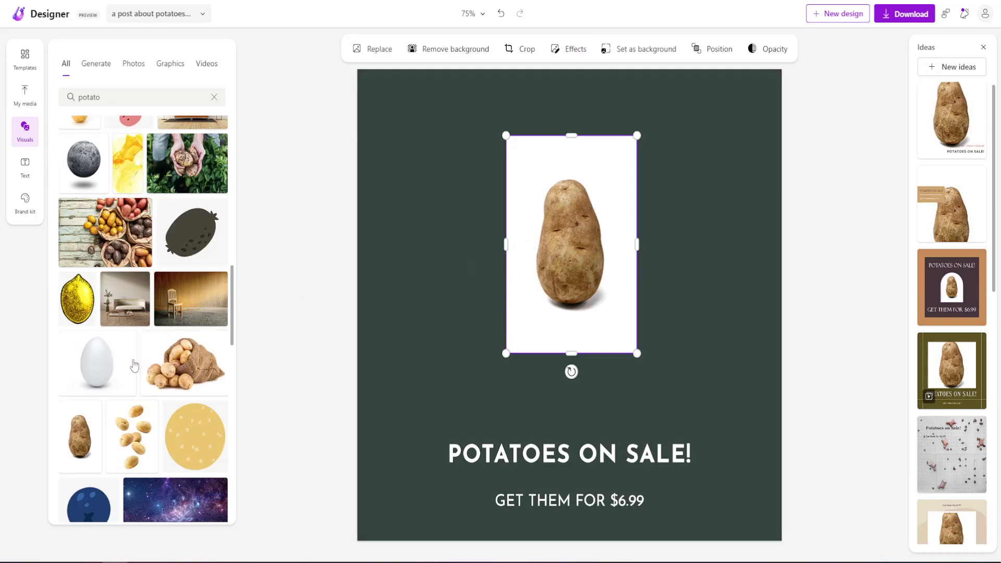
scroll(156, 412, "down", 4)
scroll(159, 419, "down", 6)
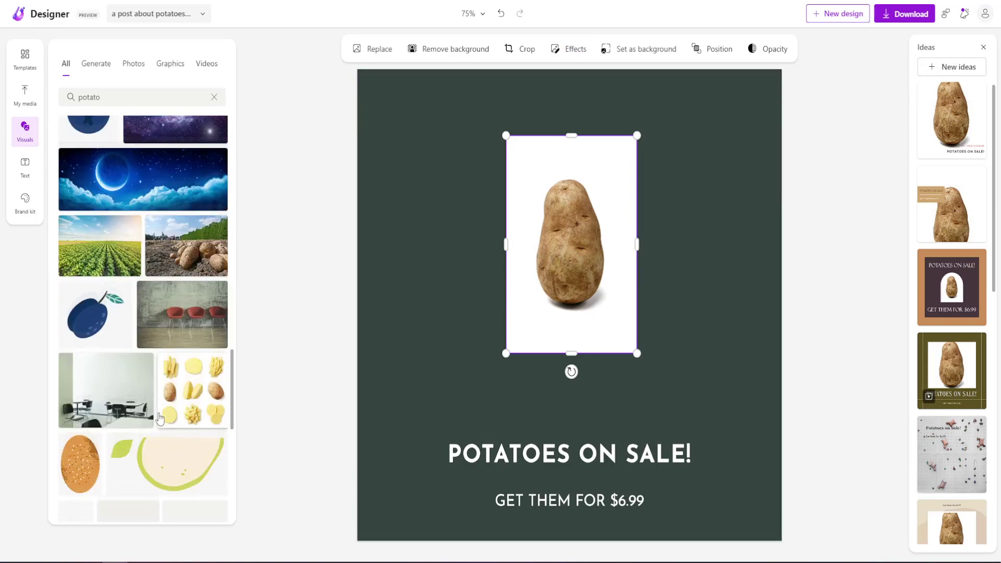
scroll(158, 414, "down", 2)
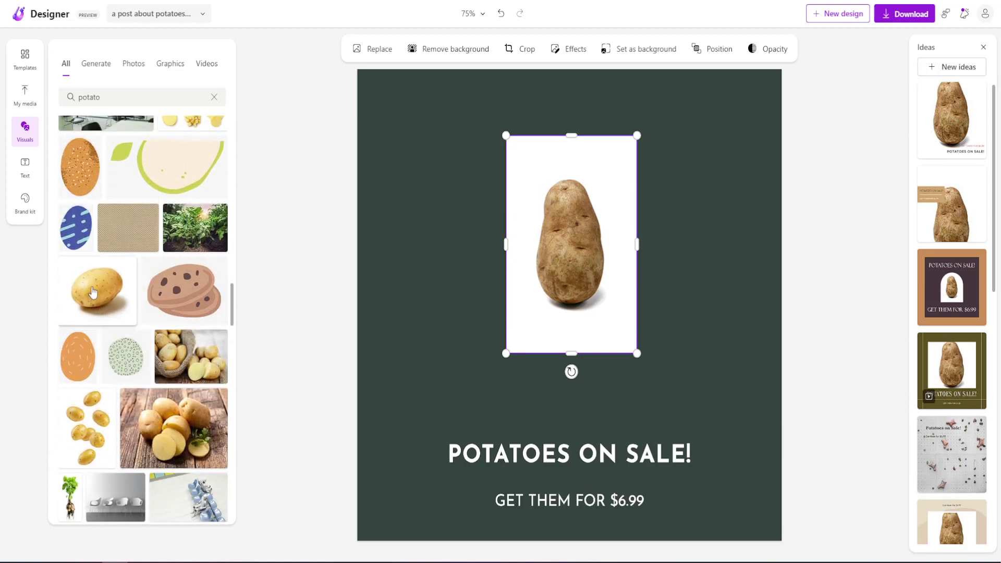
left_click_drag(93, 292, 650, 271)
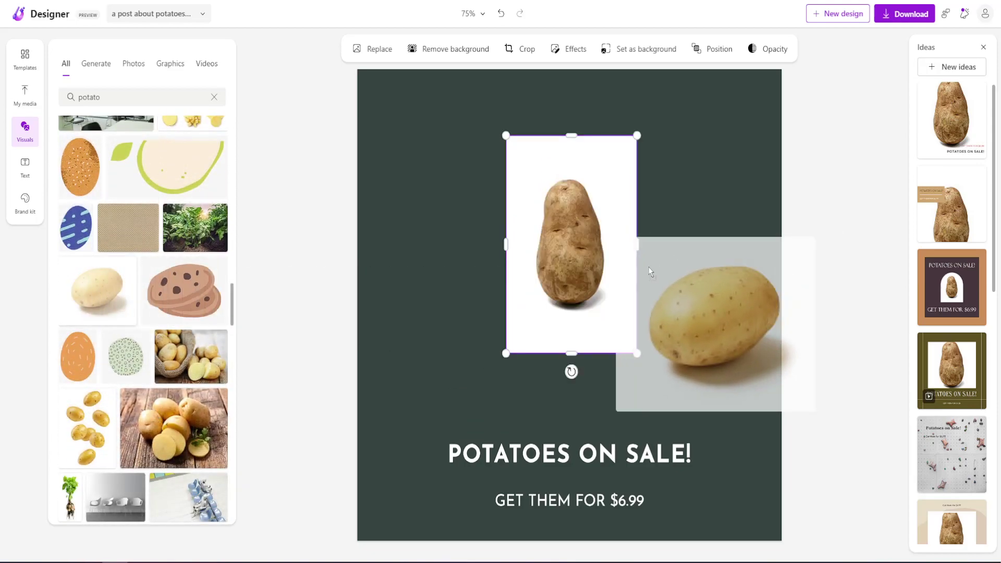
- Arrange the brown potato photo at the canvas's upper left and the yellow one at its right, and show the headline's font options
left_click_drag(561, 259, 448, 210)
left_click_drag(704, 336, 653, 318)
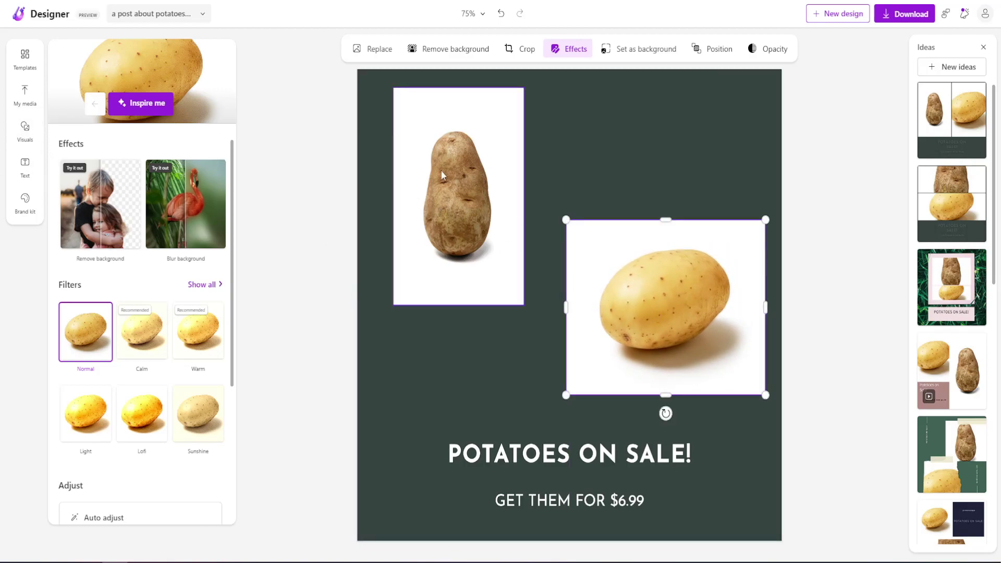
left_click_drag(679, 299, 678, 273)
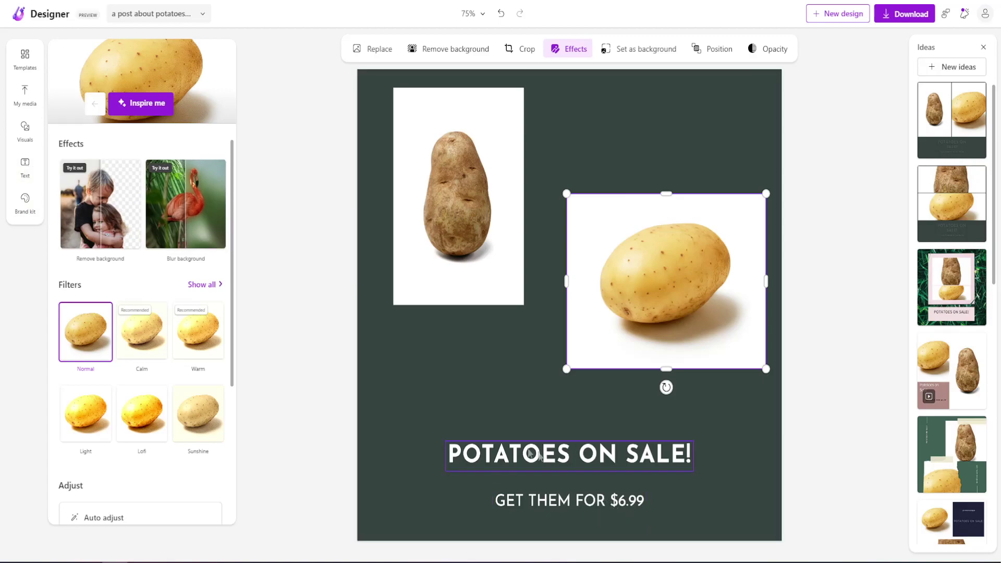
left_click(511, 457)
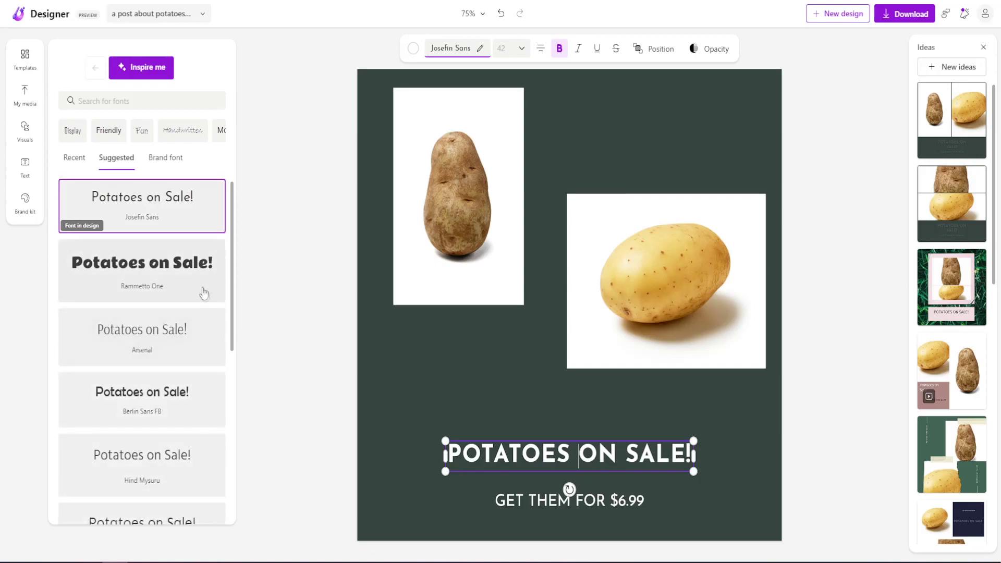
- Remove the background from the brown potato photo and enlarge the cut-out near the canvas's left edge
left_click(455, 244)
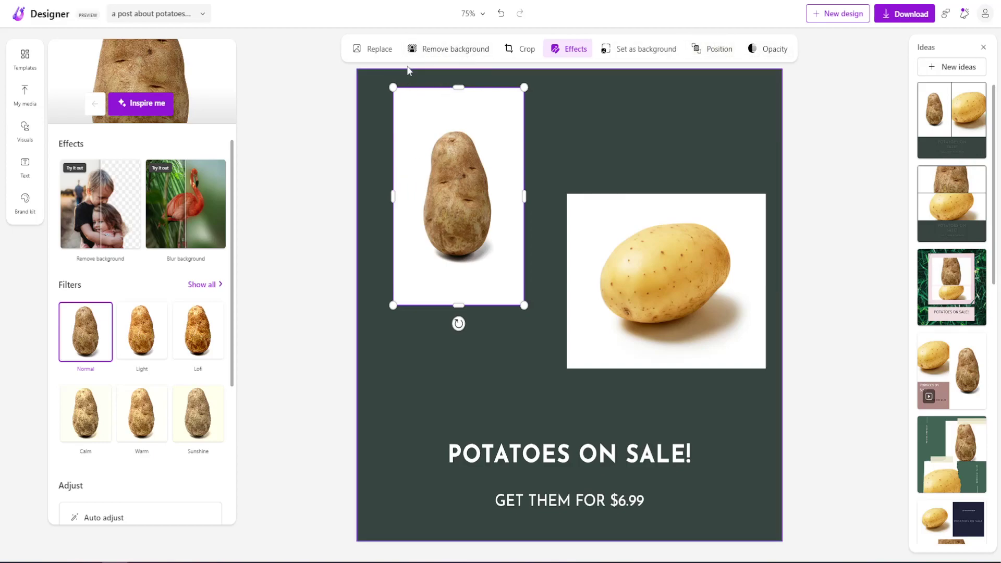
left_click(440, 48)
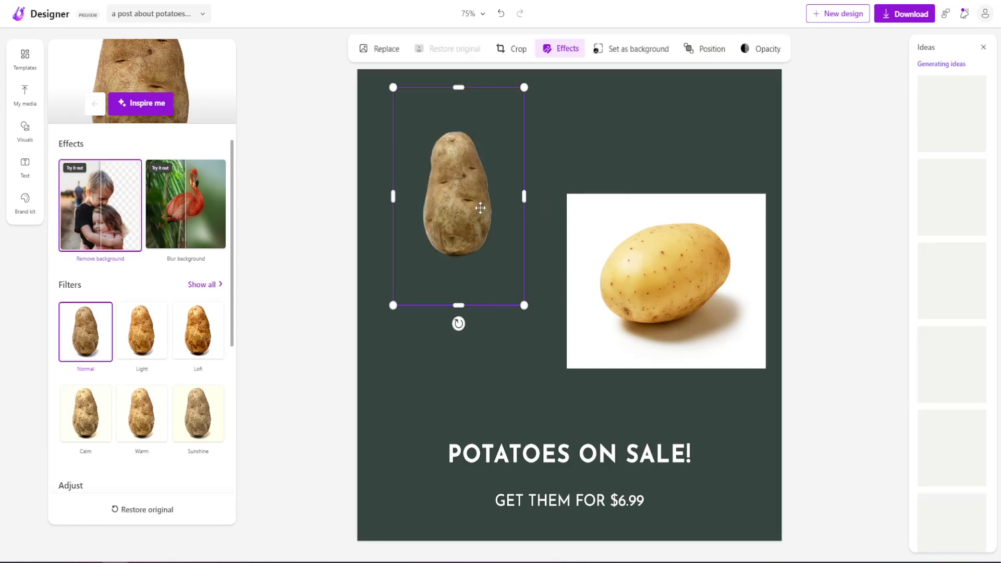
left_click_drag(448, 197, 425, 196)
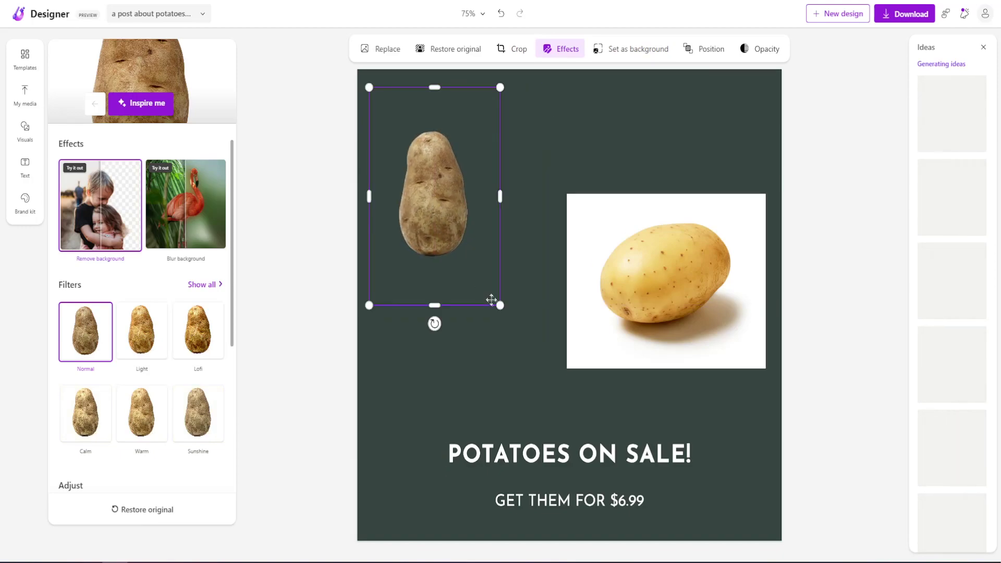
left_click_drag(500, 305, 588, 453)
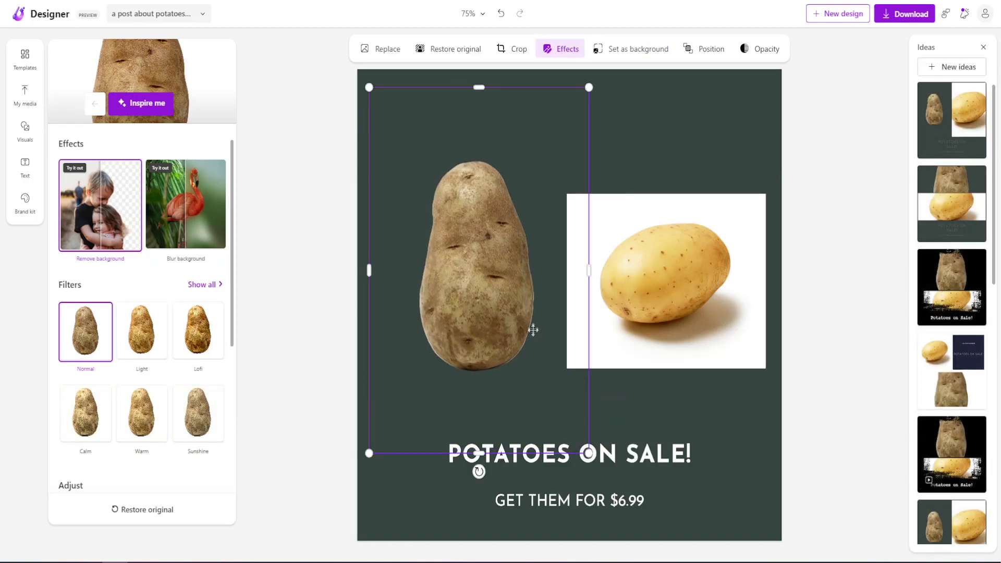
- Slightly enlarge the brown potato cut-out and move it up toward the canvas's upper-left corner
left_click_drag(509, 292, 508, 284)
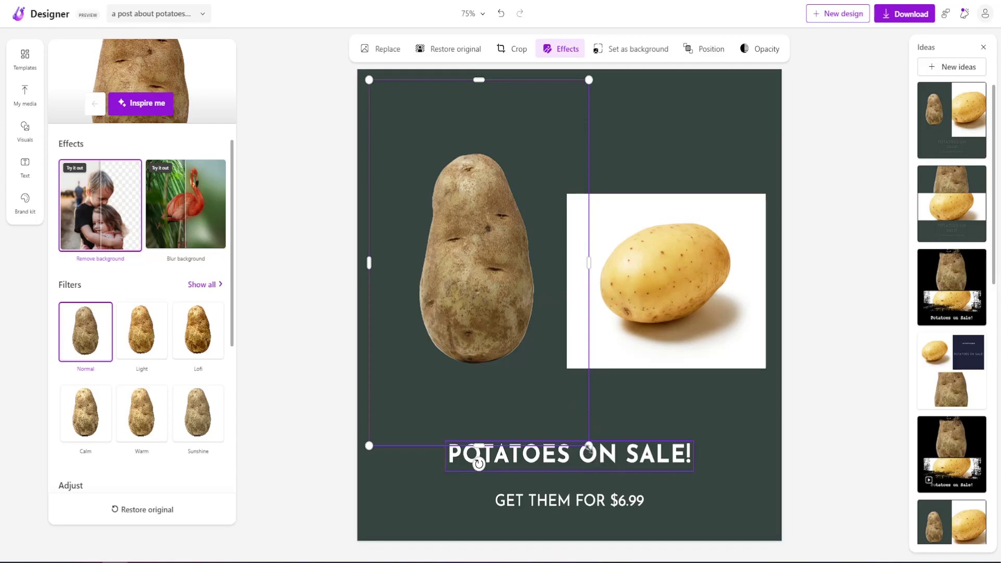
mouse_move(589, 446)
left_mouse_down()
mouse_move(545, 373)
mouse_move(593, 447)
left_mouse_up()
left_click_drag(480, 306, 468, 292)
- Remove the background from the yellow potato photo, enlarge the cut-out and place it beside the brown potato
left_click(699, 213)
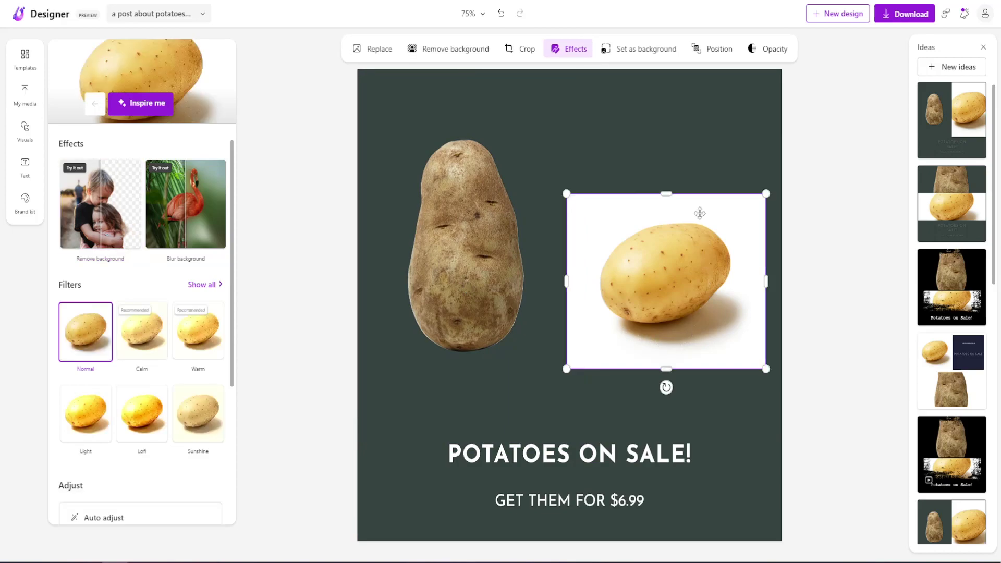
left_click(454, 49)
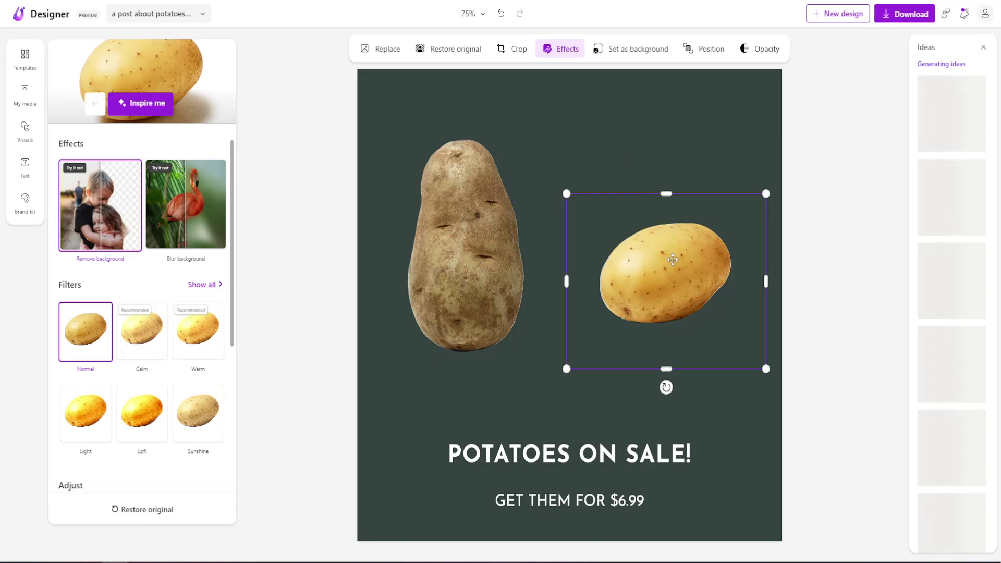
left_click_drag(757, 311, 827, 371)
left_click_drag(668, 218, 637, 218)
mouse_move(653, 251)
left_mouse_down()
mouse_move(670, 267)
mouse_move(658, 254)
left_mouse_up()
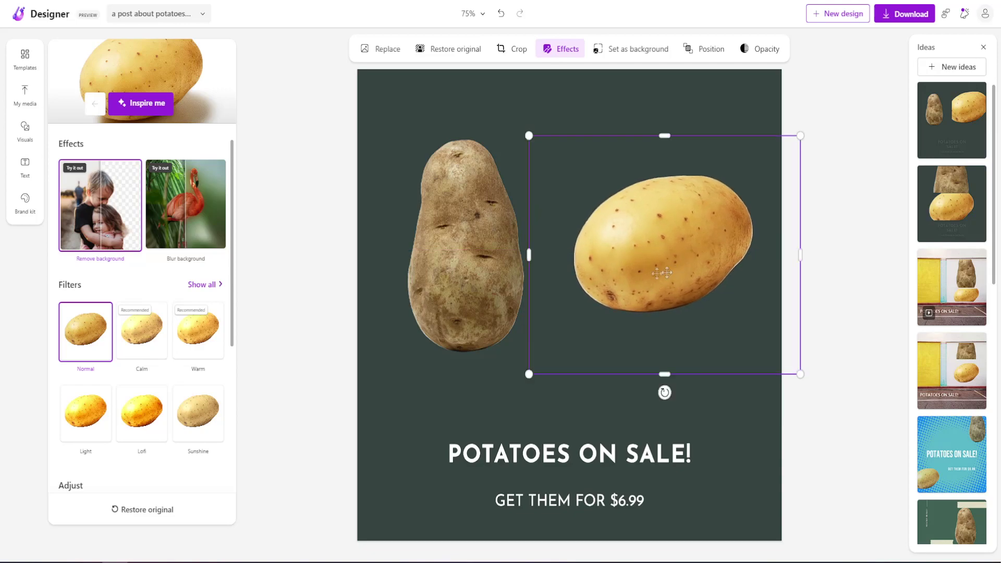
- Review the brown potato's filters and adjustments and apply the Light filter to it
left_click(436, 189)
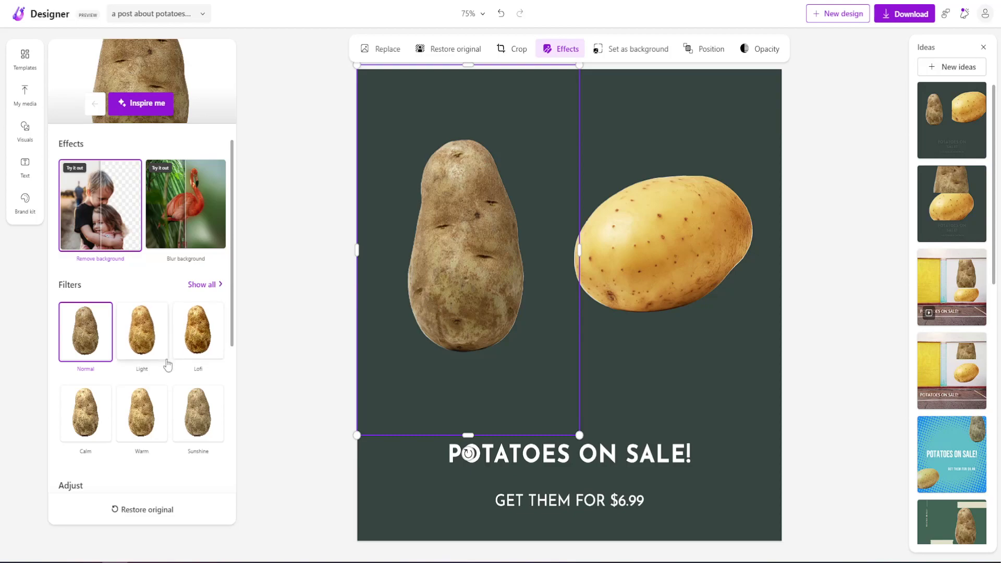
scroll(167, 365, "down", 2)
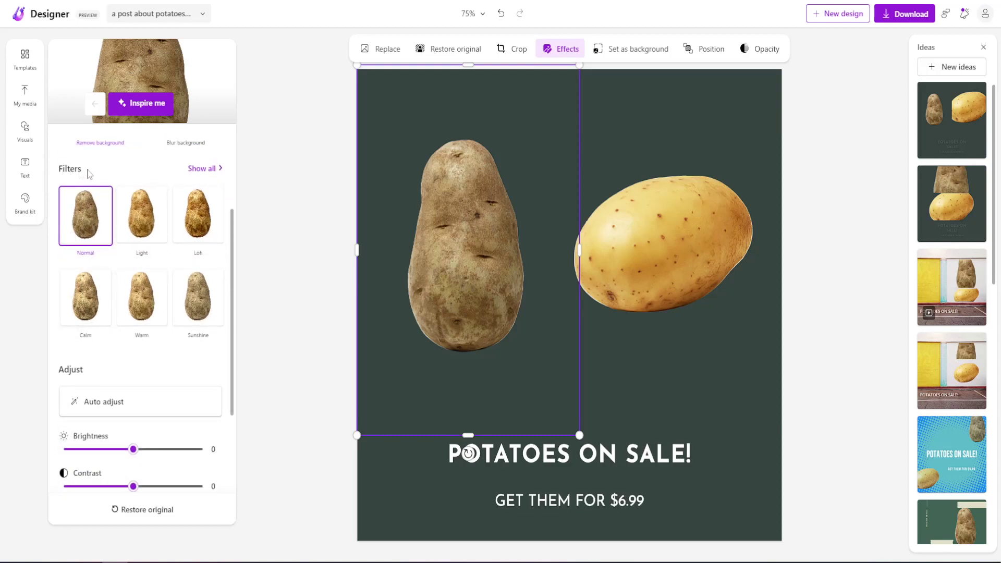
scroll(85, 404, "down", 2)
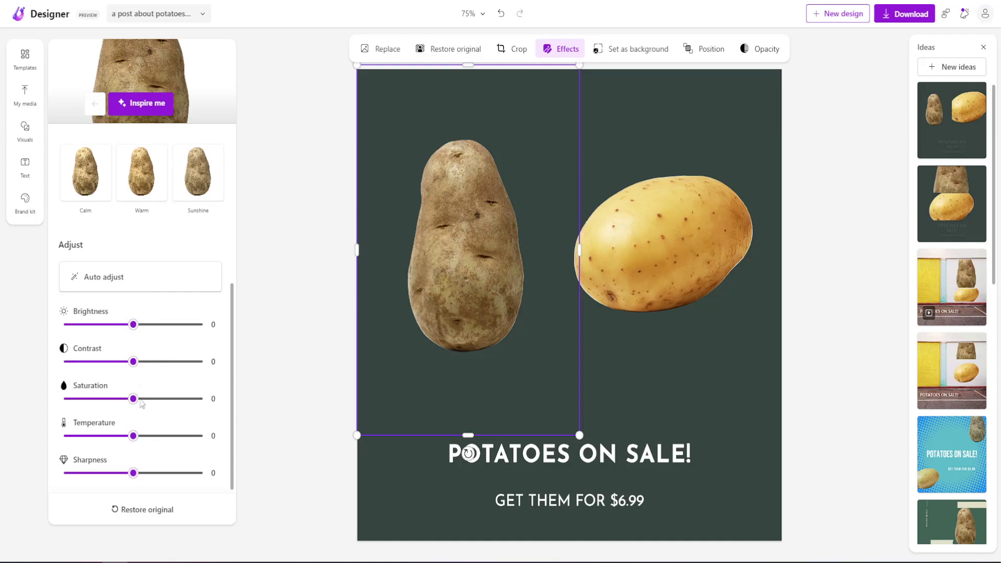
scroll(159, 327, "up", 3)
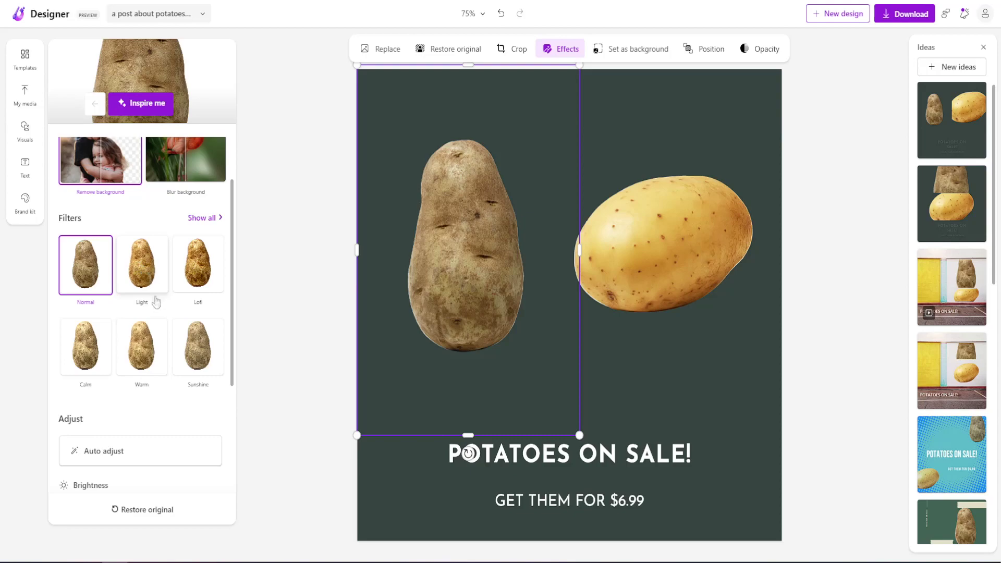
left_click(145, 261)
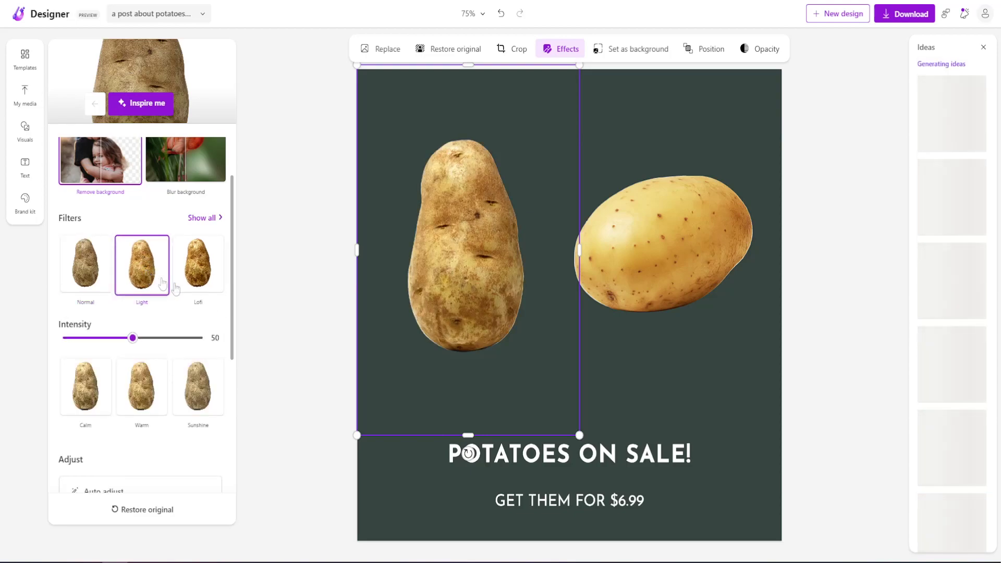
left_click(89, 280)
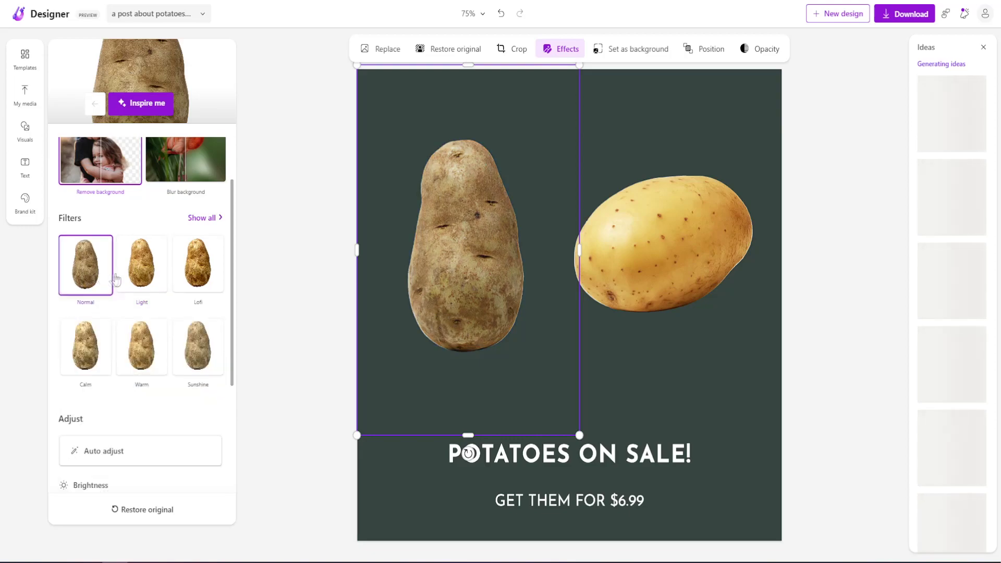
left_click(137, 276)
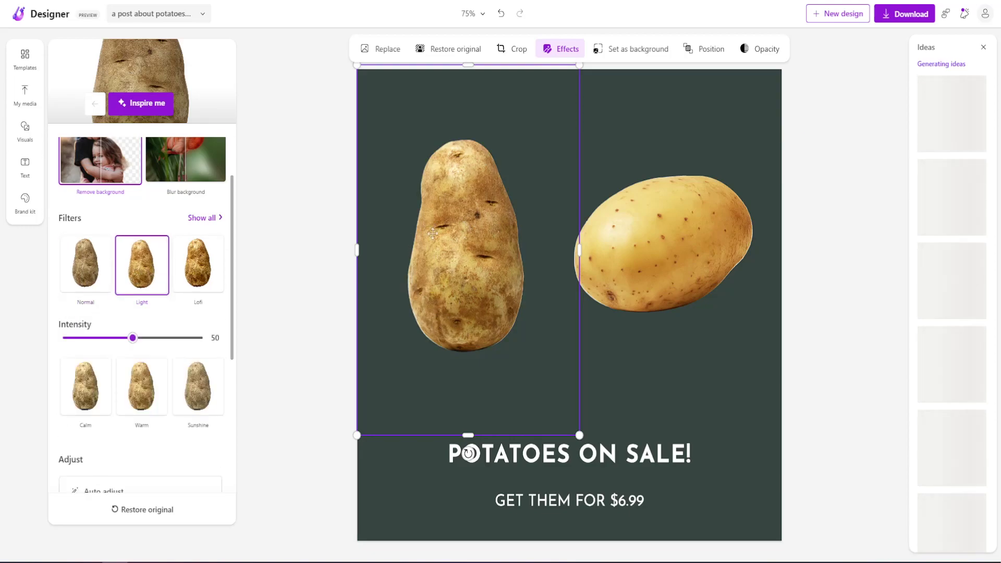
- Apply the Calm filter to the yellow potato, slightly enlarge it and shift it closer to the brown potato
left_click(638, 243)
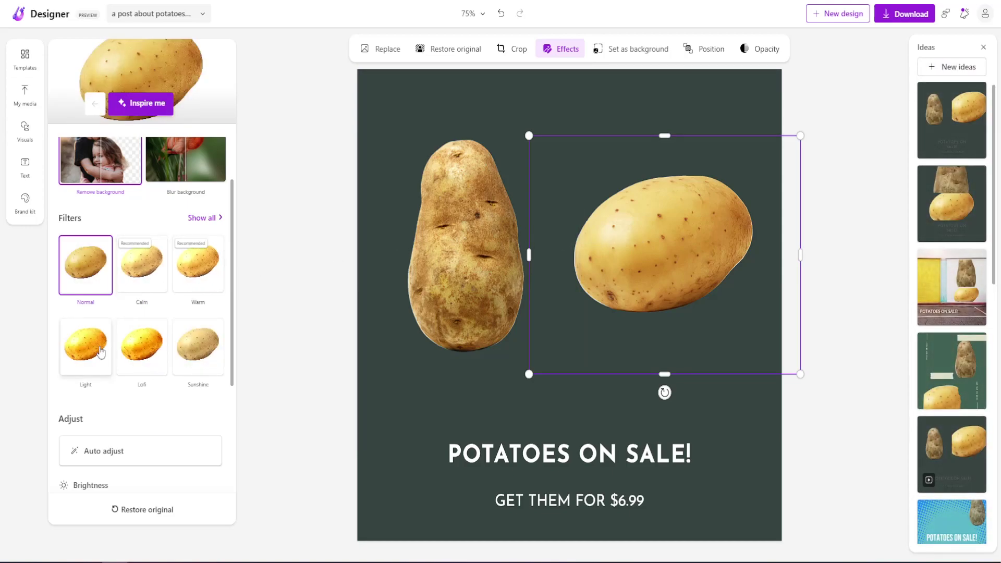
left_click(142, 273)
left_click_drag(653, 266, 643, 264)
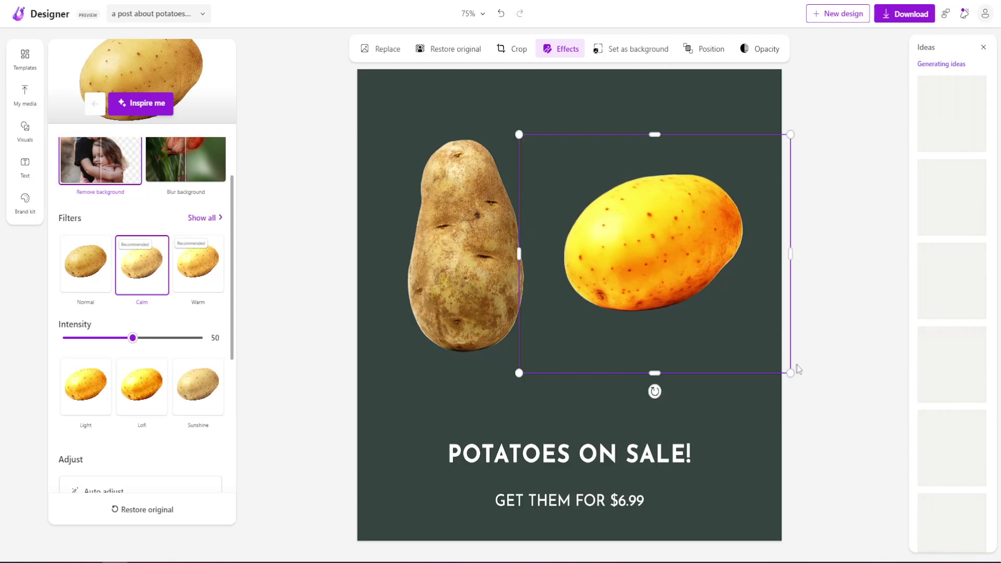
left_click_drag(791, 367, 795, 383)
left_click_drag(668, 277, 664, 279)
left_click(469, 245)
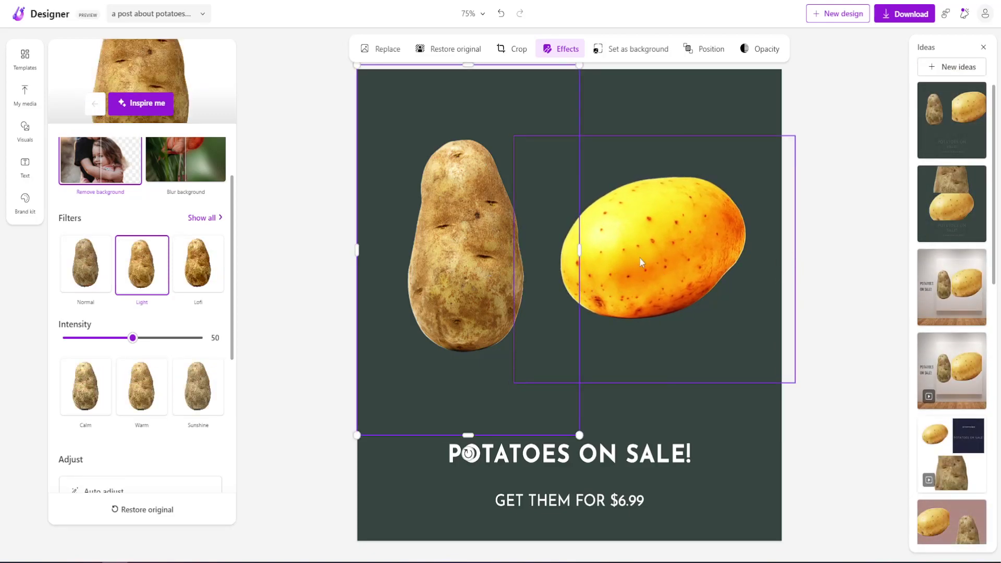
left_click(628, 282)
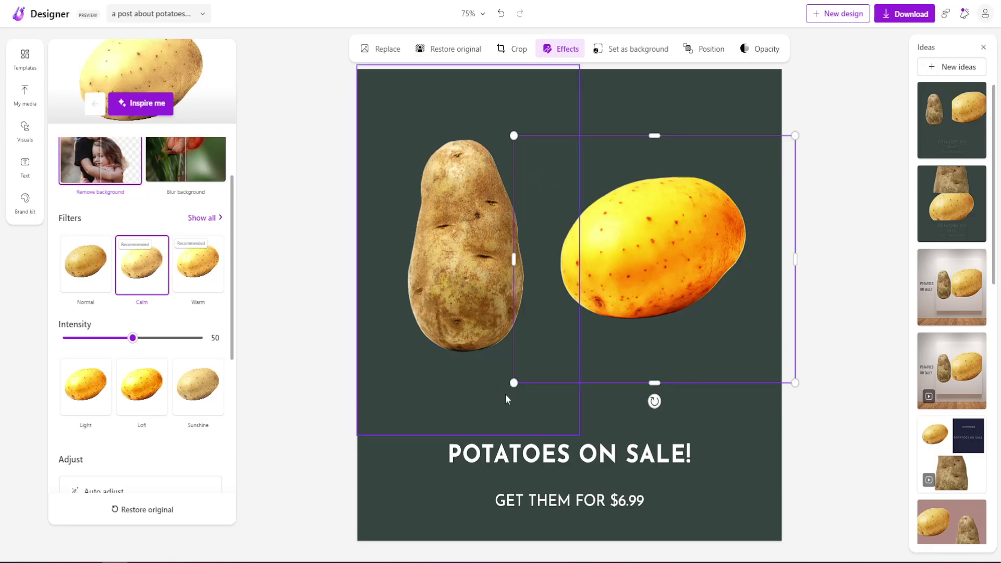
- Try the My Soul font on the "Potatoes on Sale!" headline
left_click(552, 458)
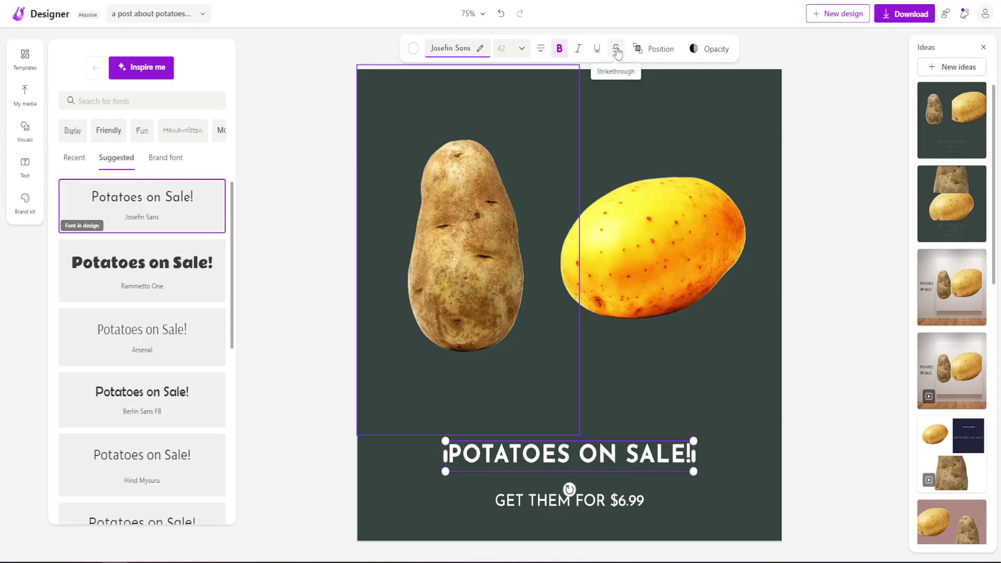
triple_click(551, 453)
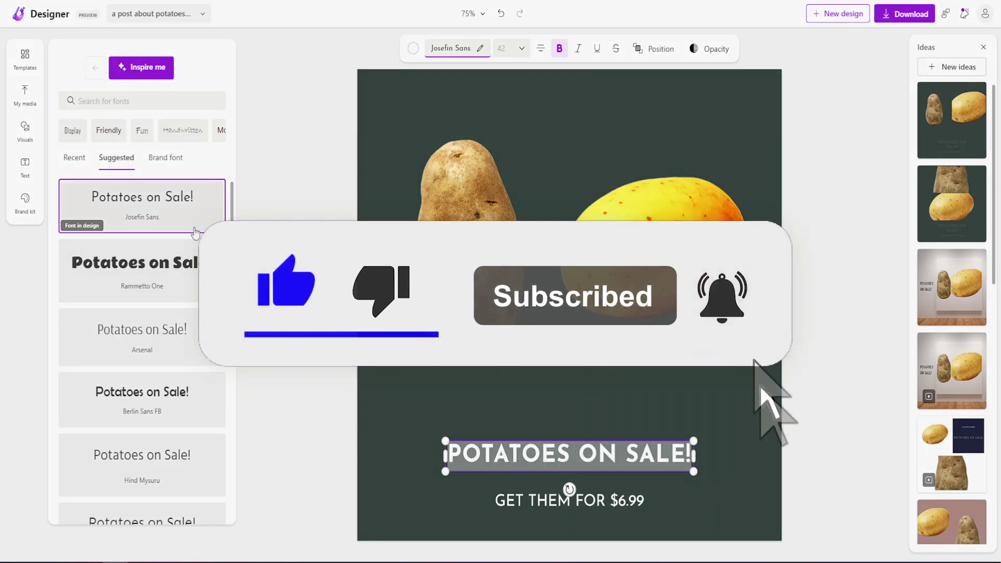
scroll(232, 288, "down", 10)
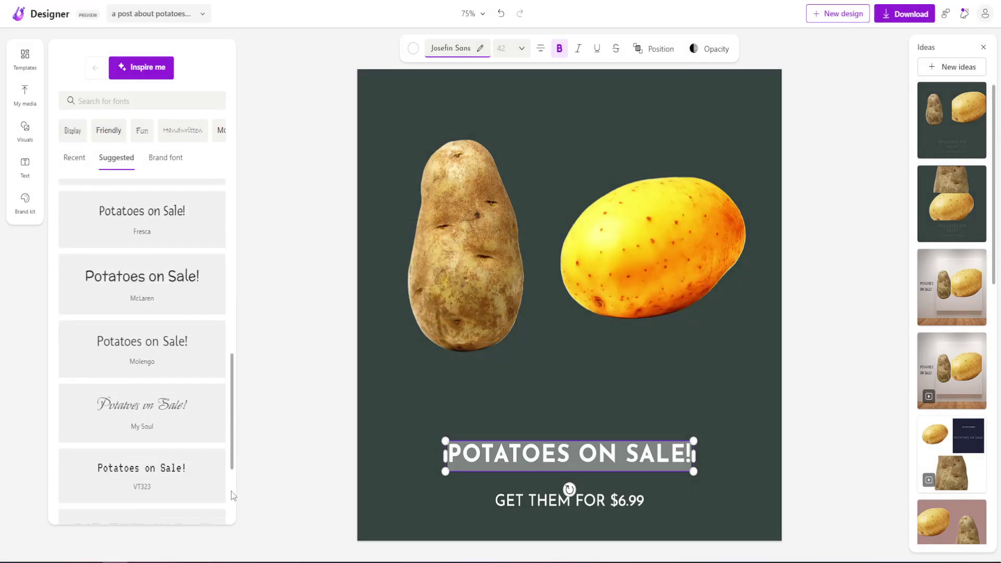
left_click(167, 412)
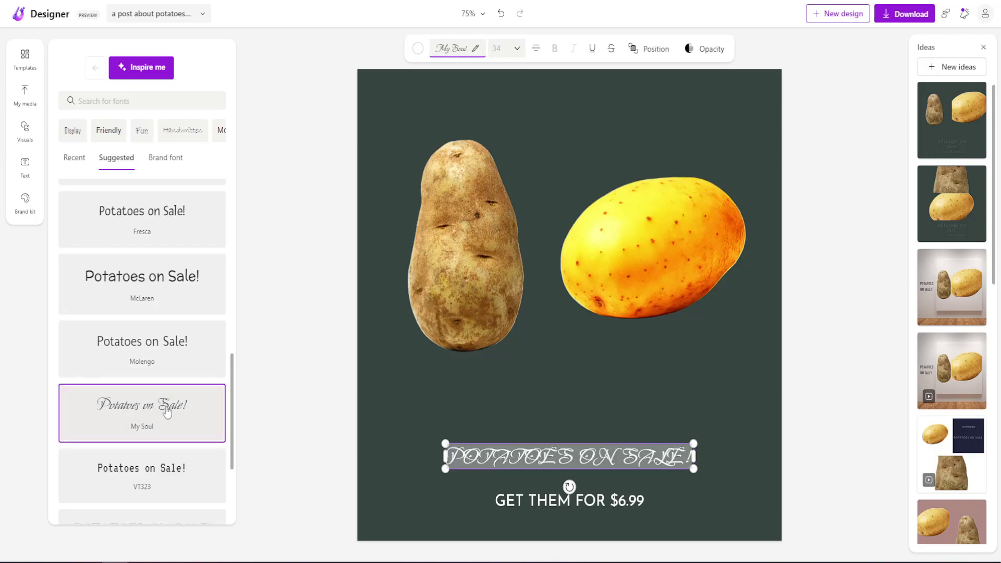
- Change the "Potatoes on Sale!" headline's font to Rammetto One
scroll(187, 435, "down", 3)
scroll(194, 428, "up", 10)
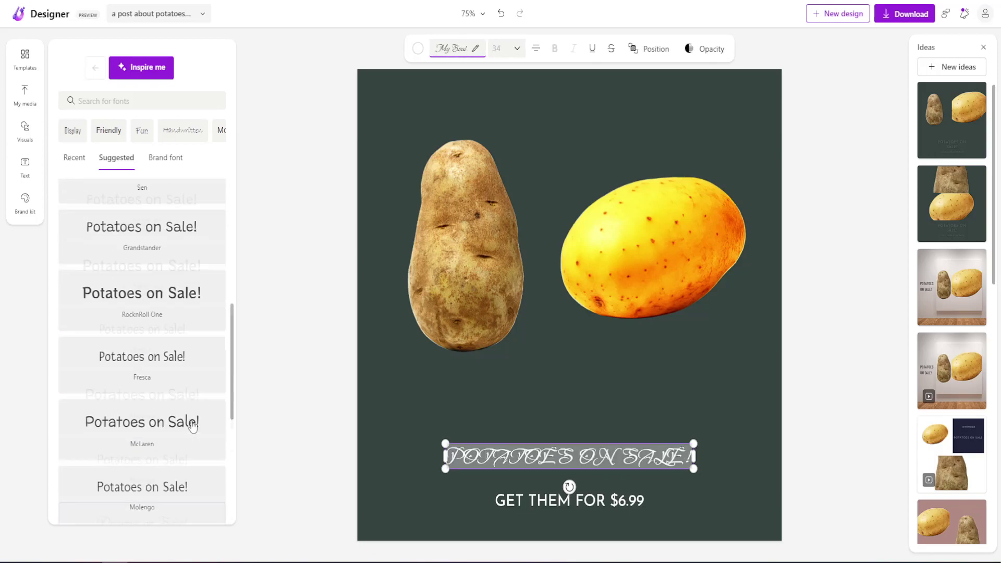
scroll(151, 324, "up", 1)
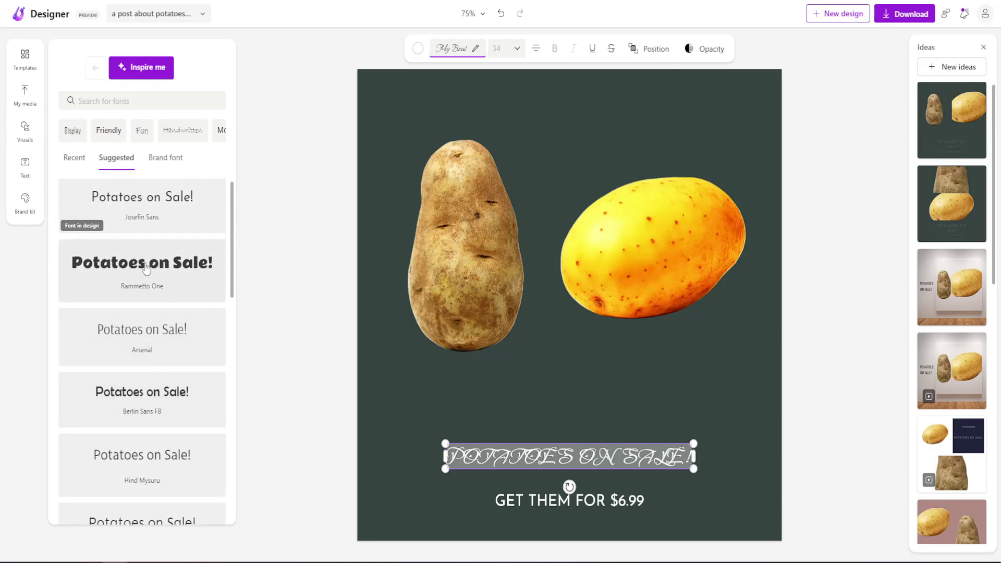
left_click(145, 269)
- Enlarge the headline's text box to font size 47 and move it up and left, roughly centered below the potatoes
mouse_move(694, 470)
left_mouse_down()
mouse_move(750, 472)
mouse_move(685, 467)
left_mouse_up()
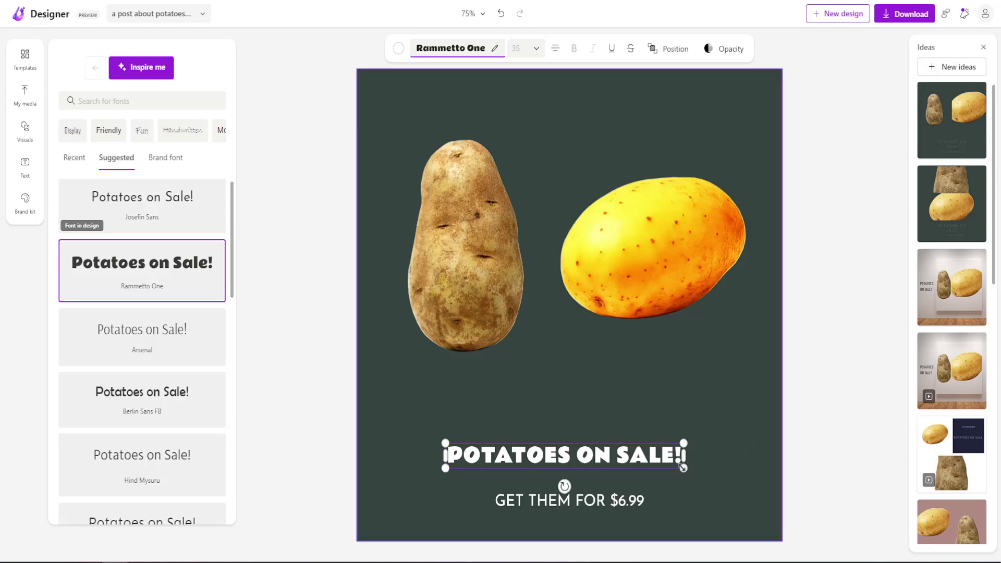
left_click_drag(683, 468, 768, 477)
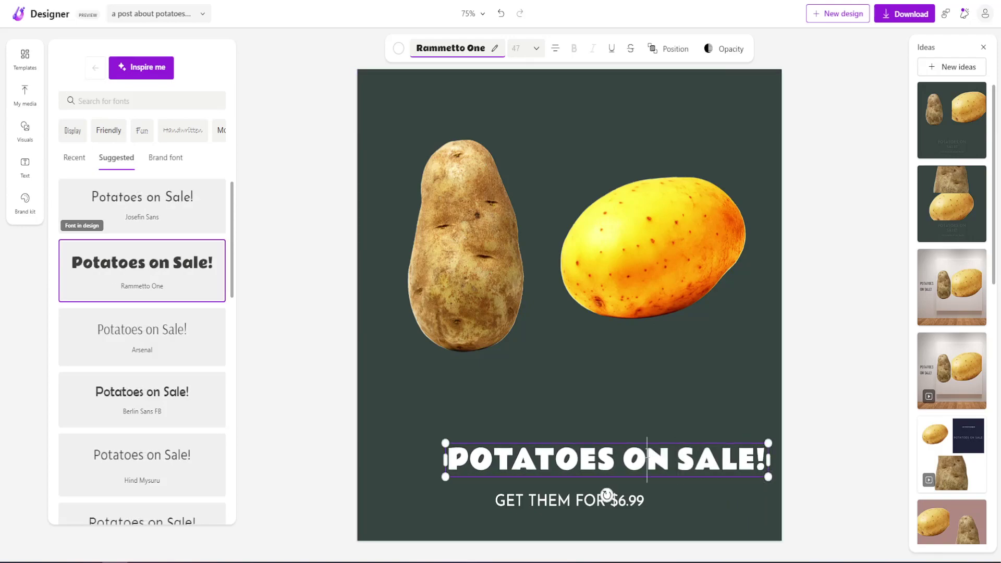
key("Tab")
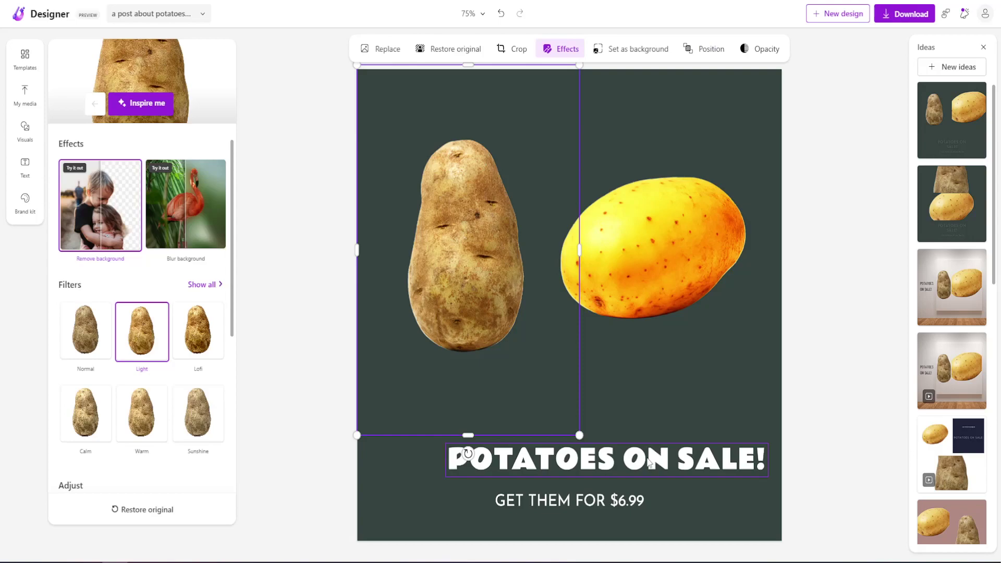
left_click(665, 449)
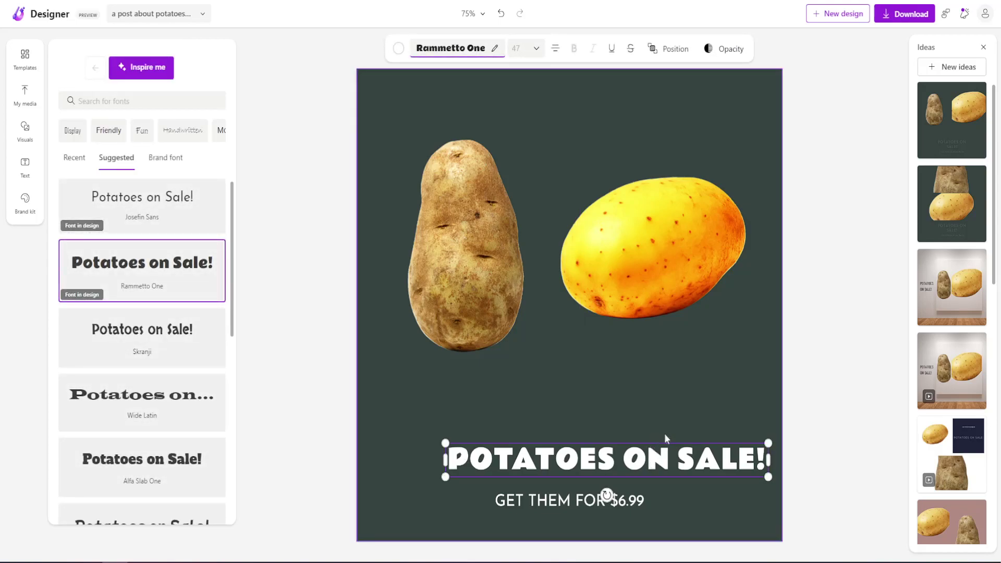
left_click_drag(667, 450, 637, 428)
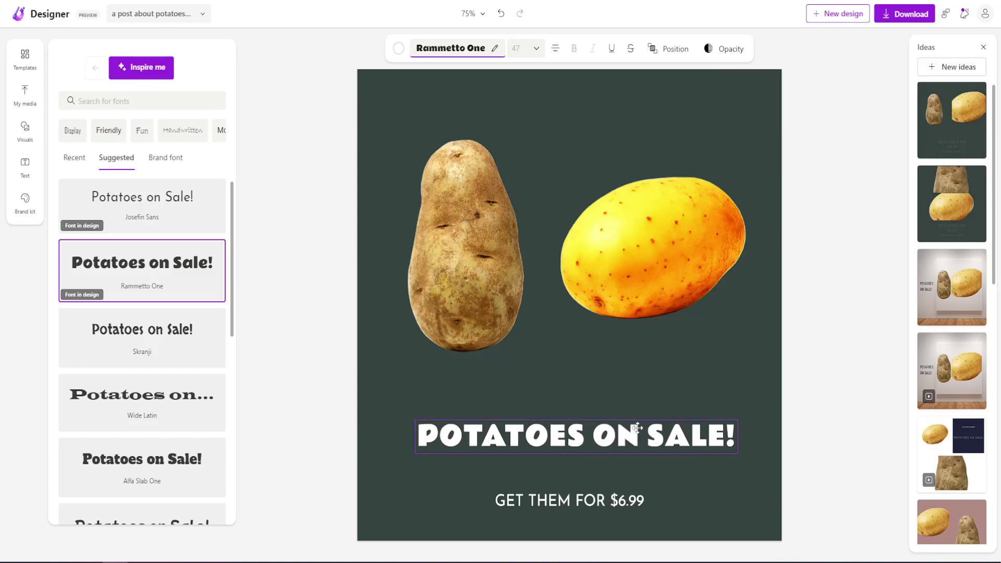
- Select the whole headline text, set its font size to 62 and deselect it
left_click(623, 437)
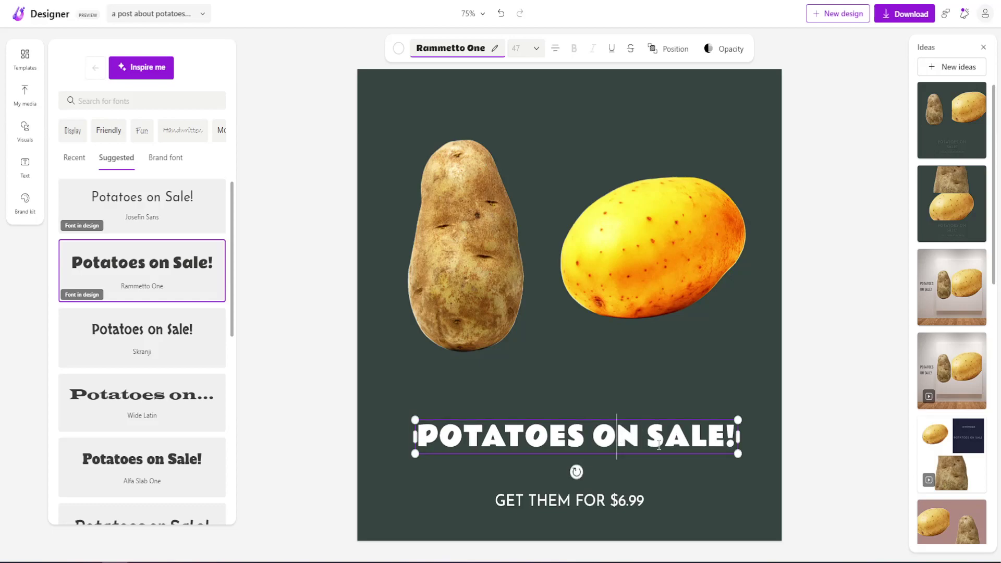
left_click_drag(734, 432, 425, 434)
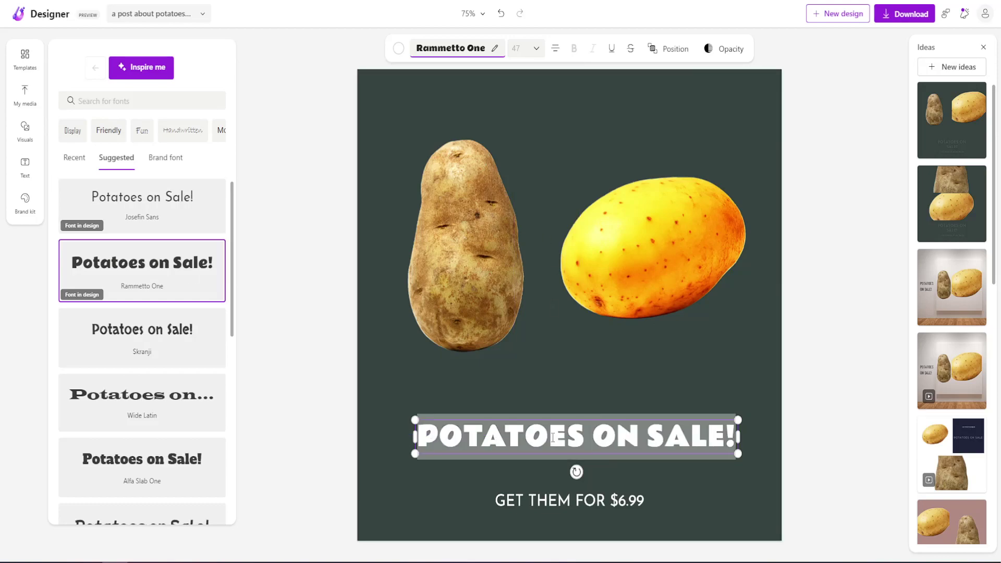
left_click(537, 51)
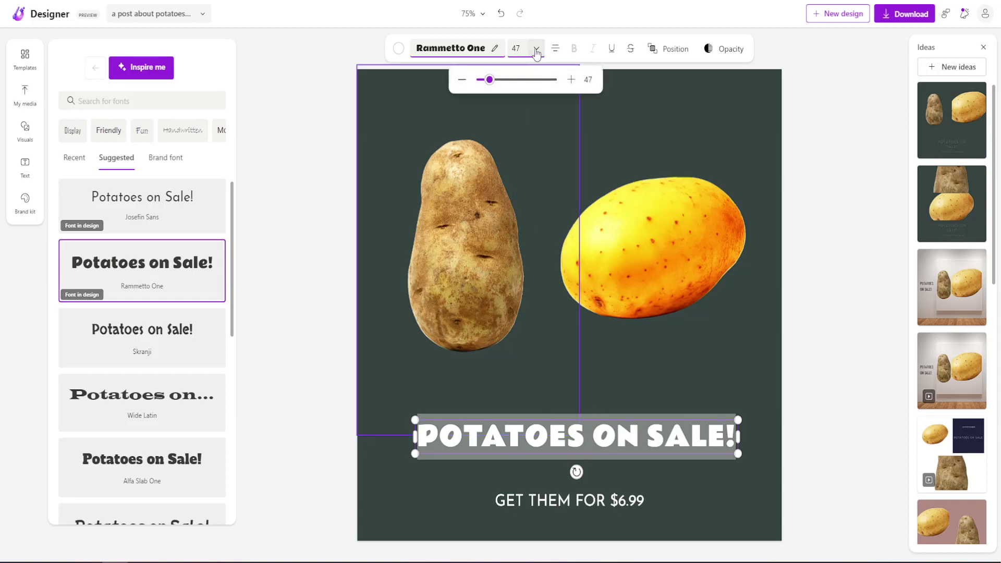
mouse_move(489, 79)
left_mouse_down()
mouse_move(507, 80)
mouse_move(495, 81)
left_mouse_up()
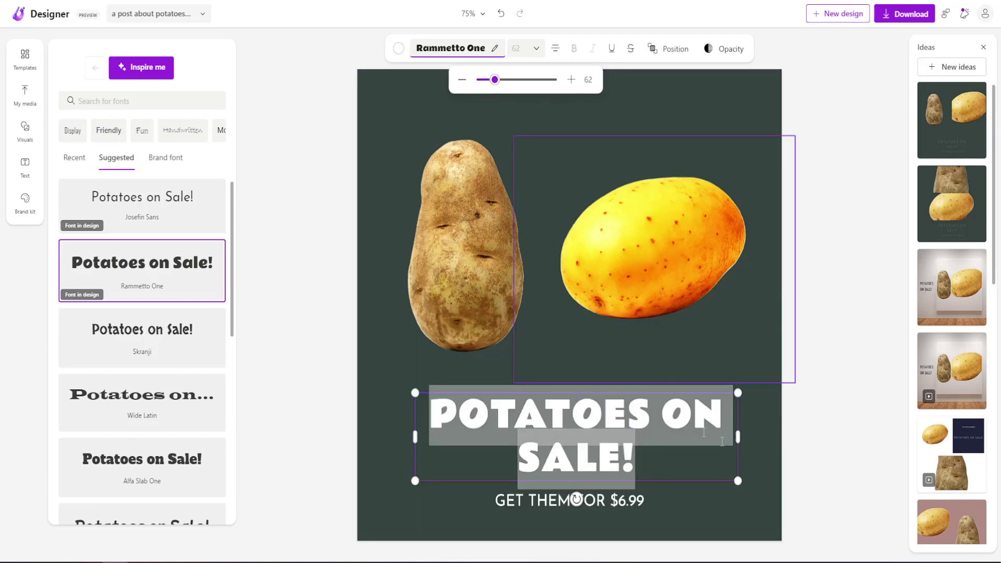
left_click(761, 414)
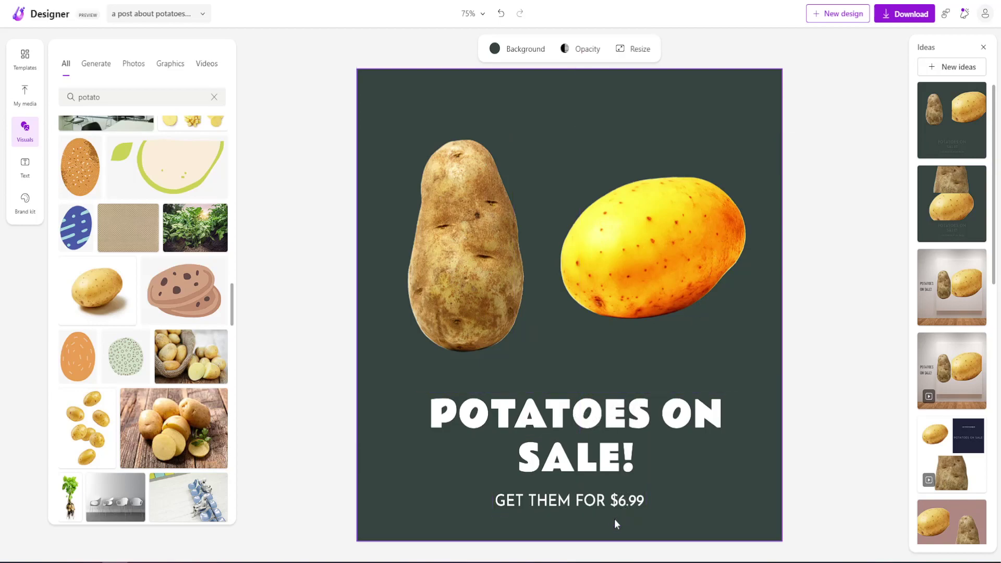
- Italicize and underline only the "$6.99" price in the "Get them for $6.99" line
left_click(633, 505)
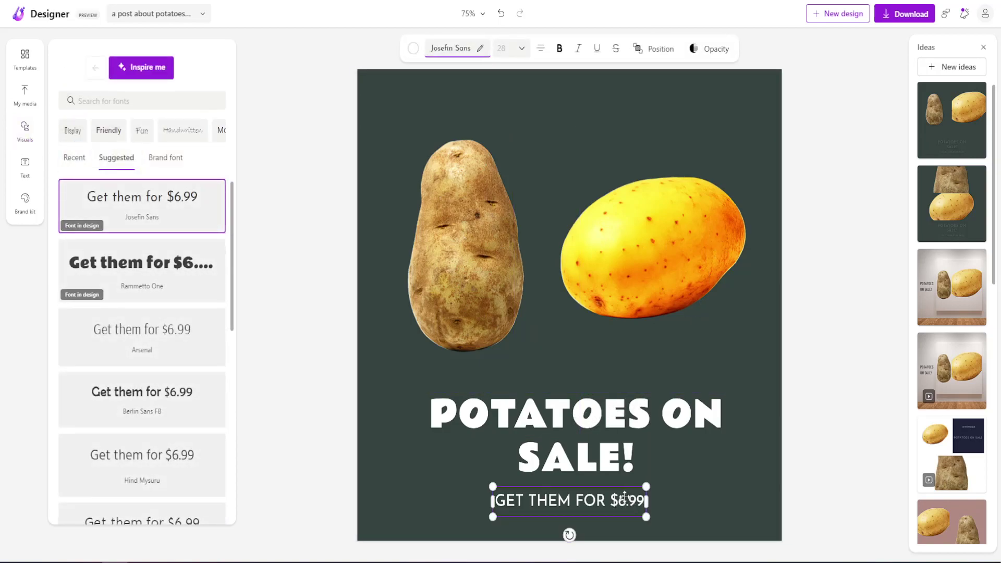
left_click_drag(611, 500, 646, 500)
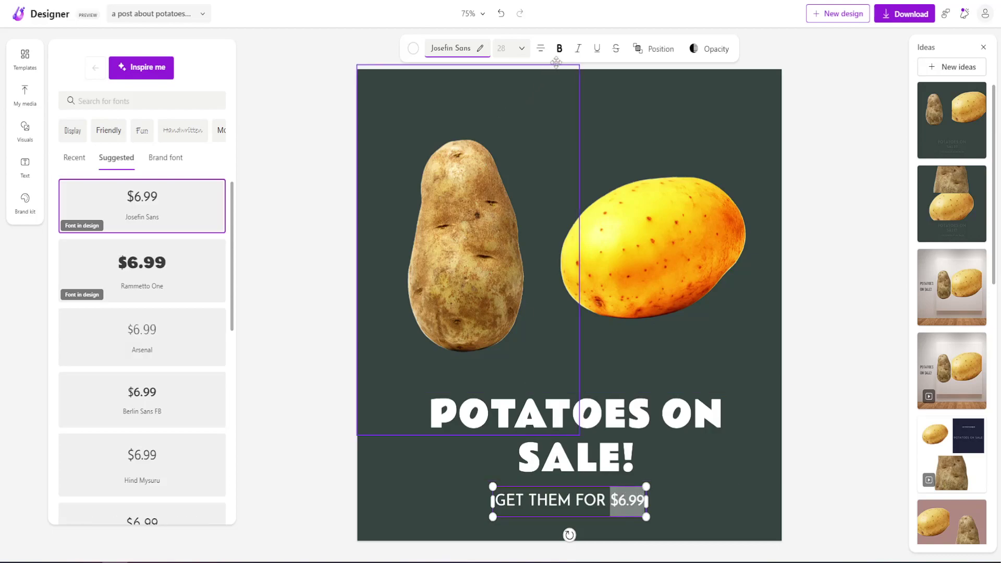
left_click(578, 50)
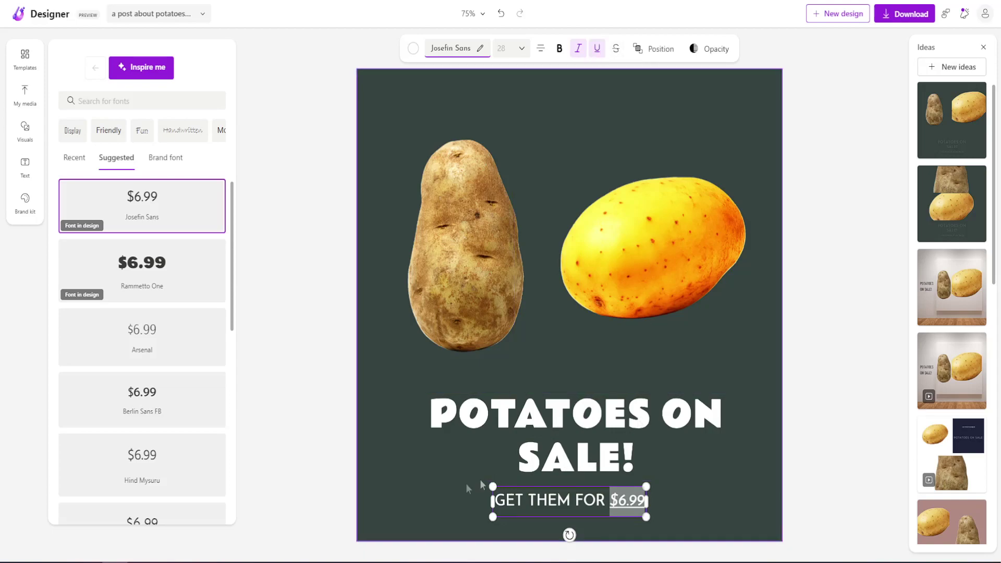
left_click(537, 504)
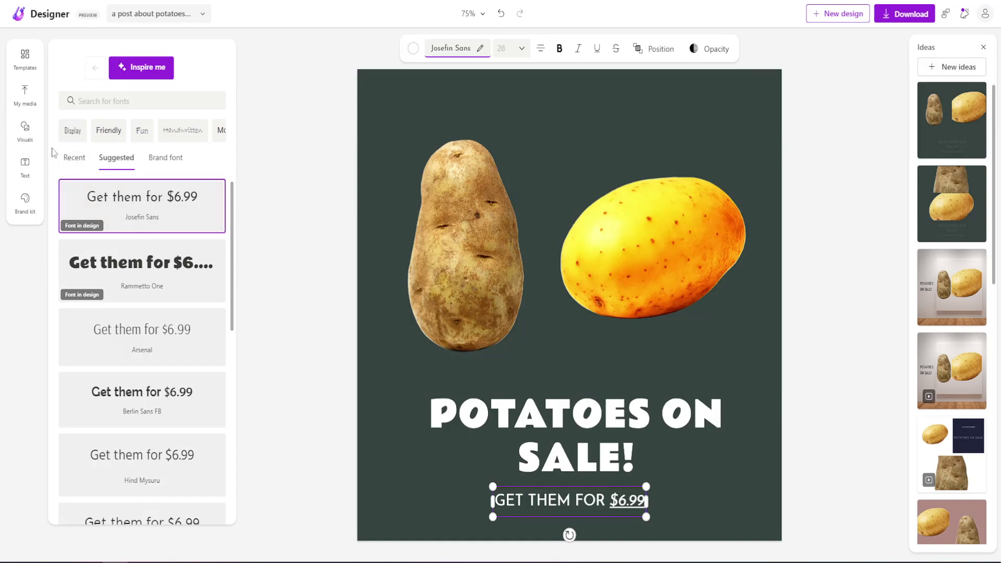
- Browse the potato graphics and photos in the visuals library for something to add to the design
left_click(29, 148)
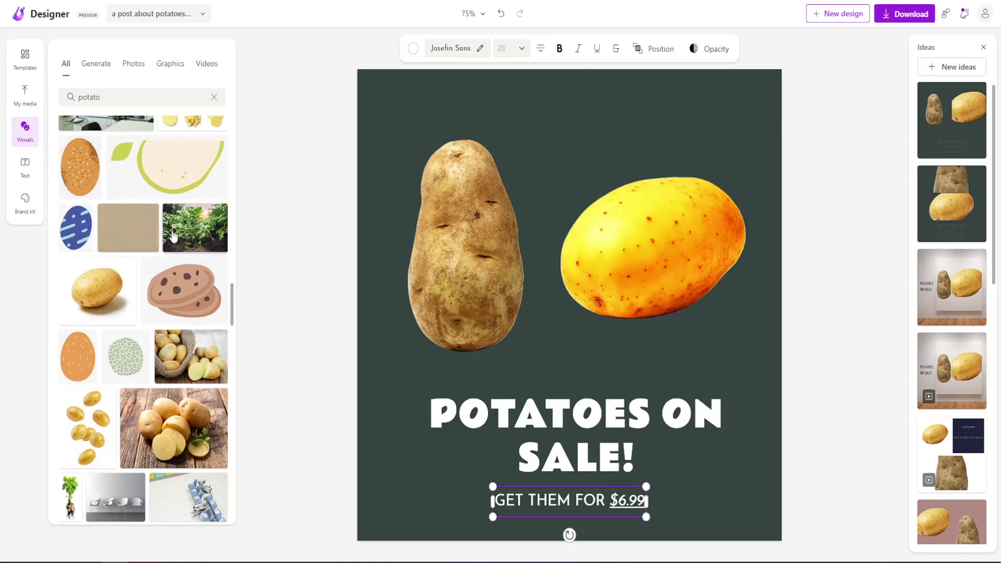
scroll(173, 236, "up", 3)
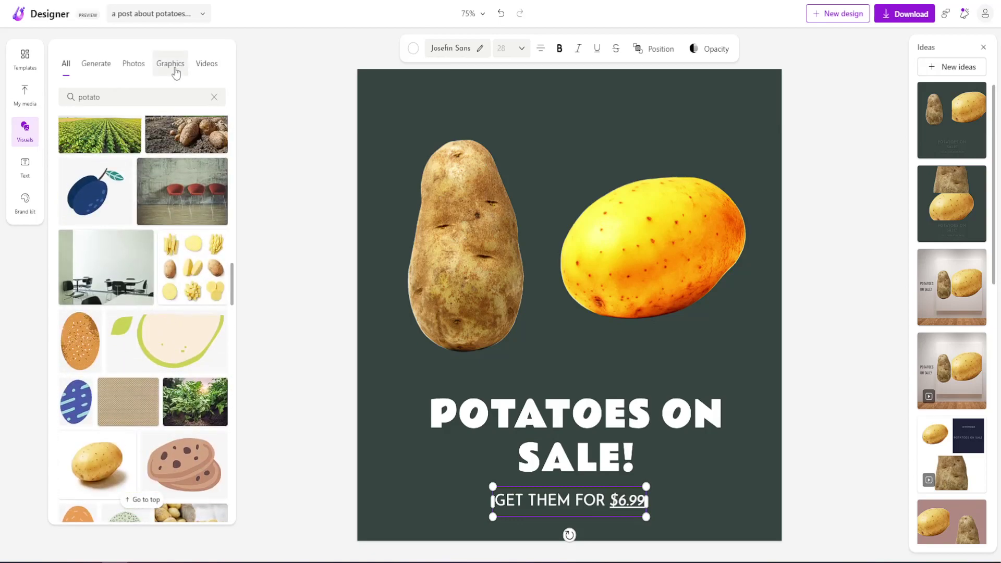
left_click(172, 67)
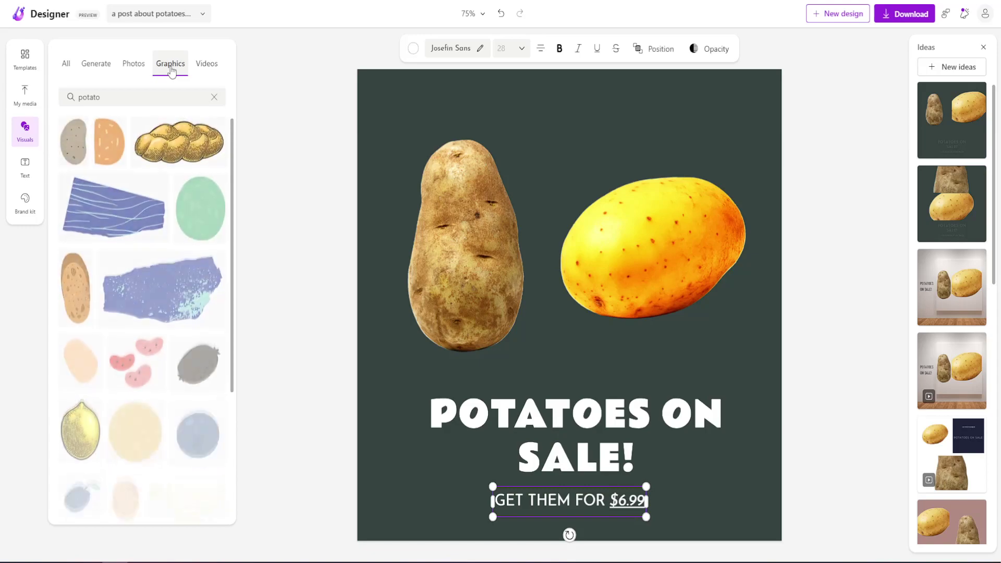
scroll(169, 261, "down", 2)
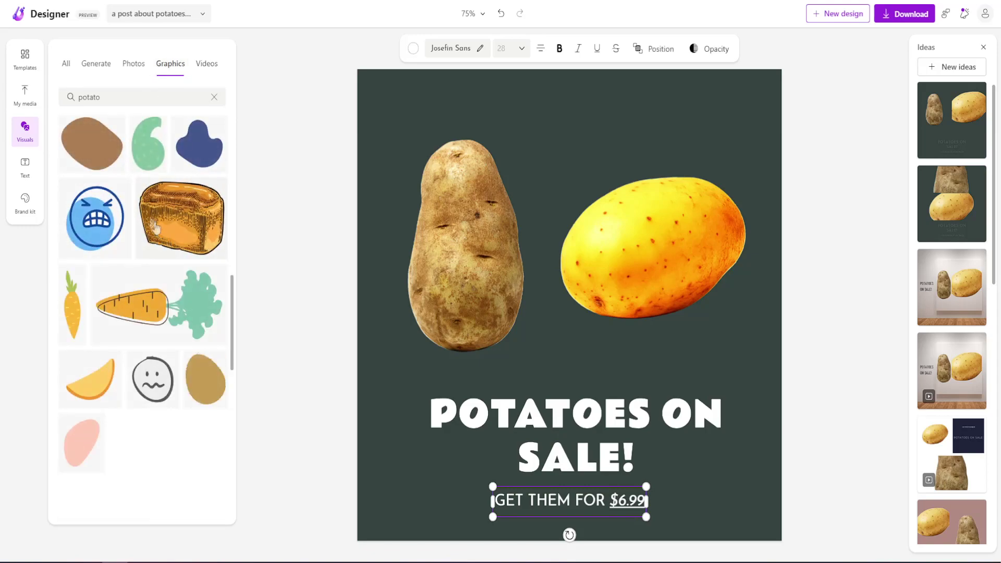
left_click(134, 67)
scroll(179, 337, "down", 10)
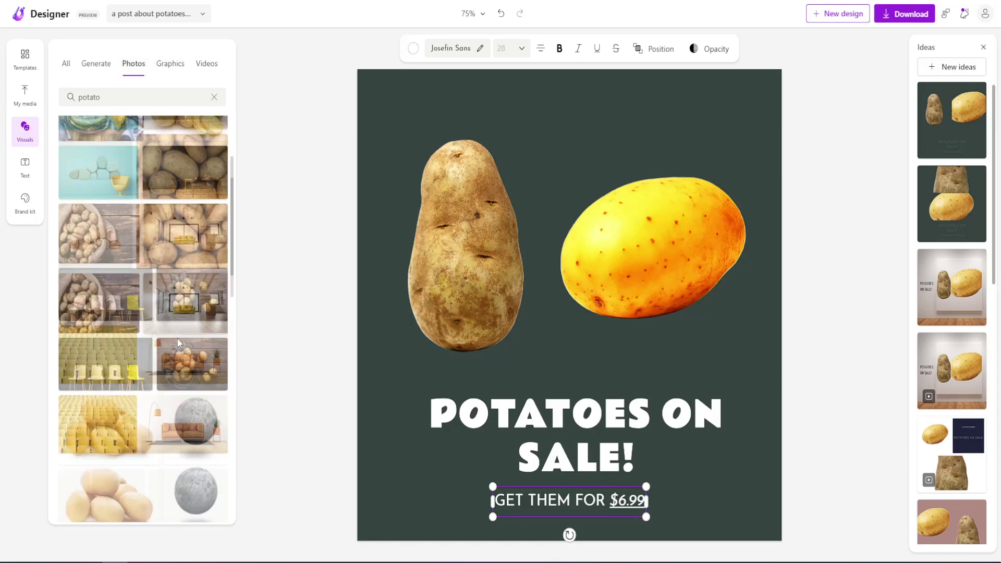
left_click(171, 64)
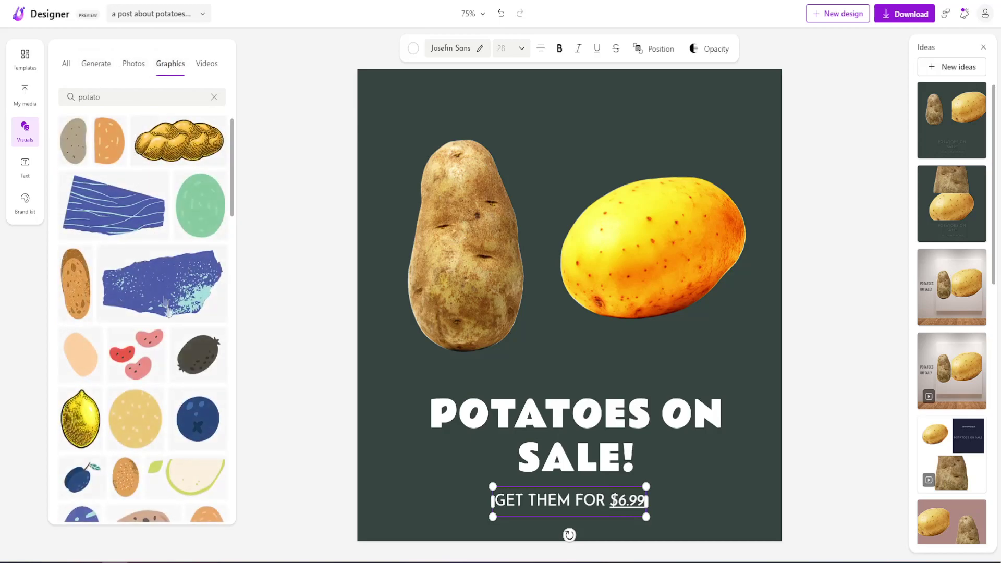
scroll(93, 149, "down", 5)
- Search the graphics for "grass" and place the golden branch graphic behind the yellow potato's lower-right edge
double_click(105, 98)
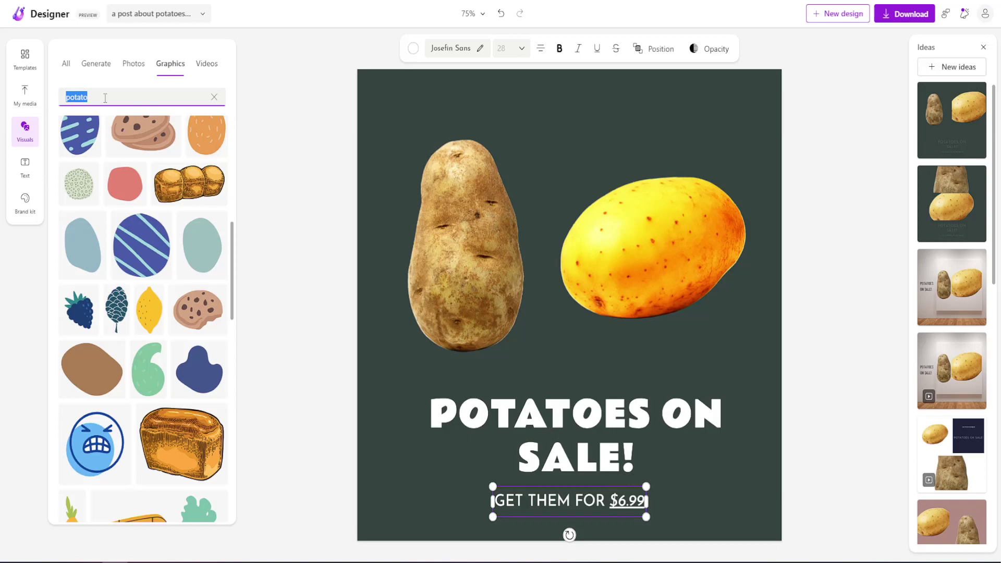
type("grass")
key("Return")
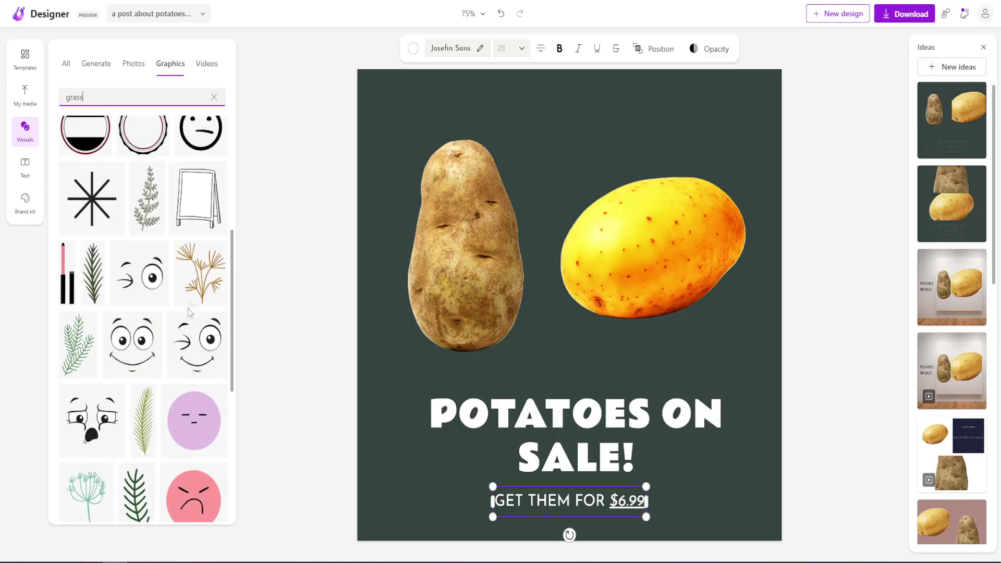
scroll(207, 317, "down", 1)
left_click_drag(203, 219, 697, 282)
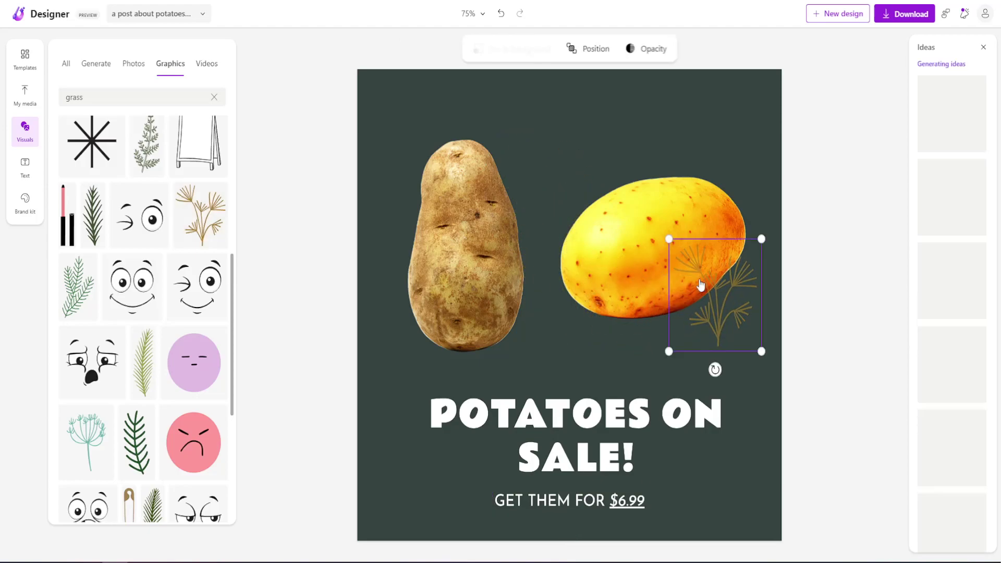
left_click(605, 50)
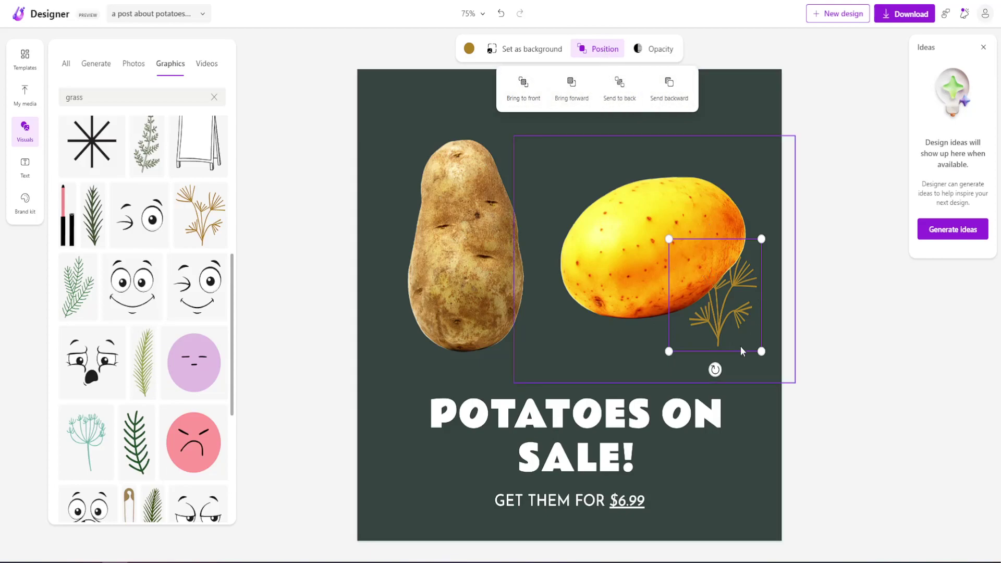
- Nudge the yellow potato slightly left and add a second golden branch over the brown potato's lower-left side
left_click_drag(670, 267, 657, 268)
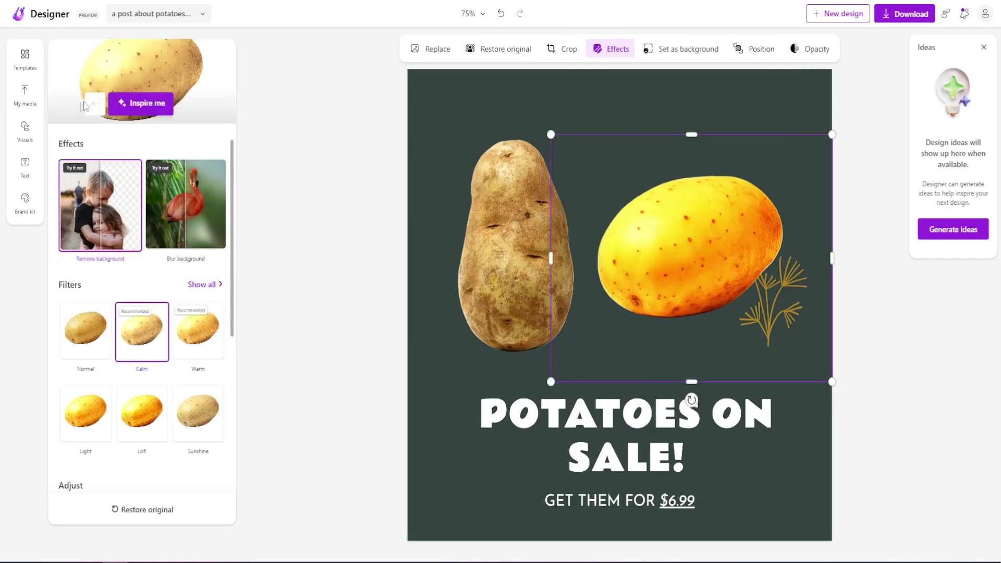
left_click(24, 130)
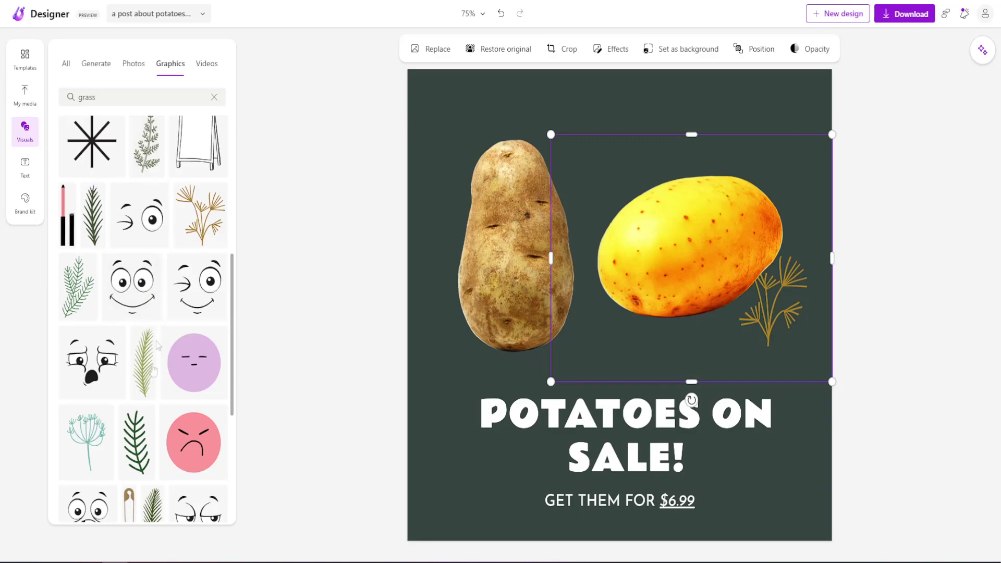
left_click_drag(197, 219, 468, 302)
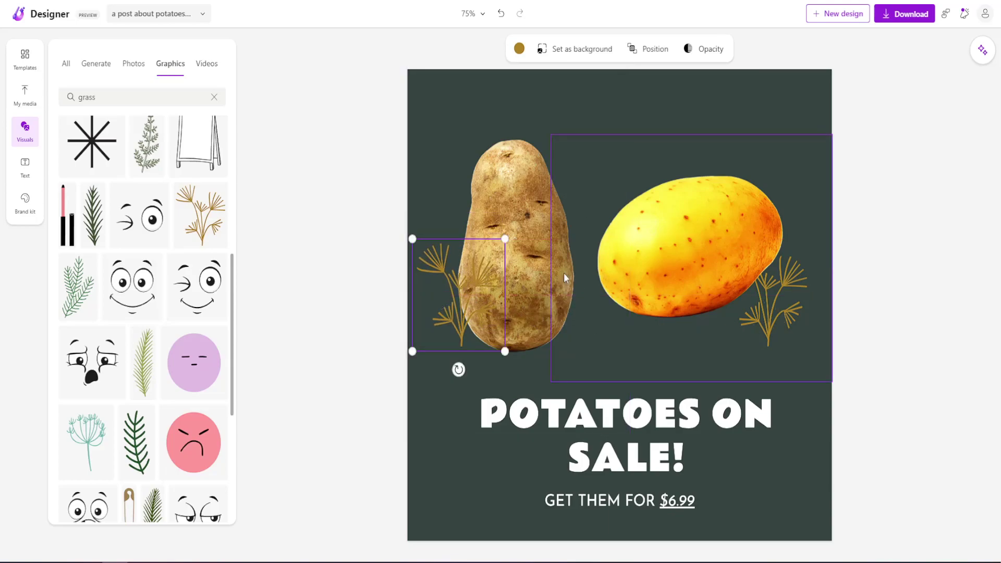
- Look through the remaining grass graphics, search for "field" instead and place the green grass strip at the brown potato's base
scroll(164, 387, "down", 1)
scroll(165, 388, "down", 8)
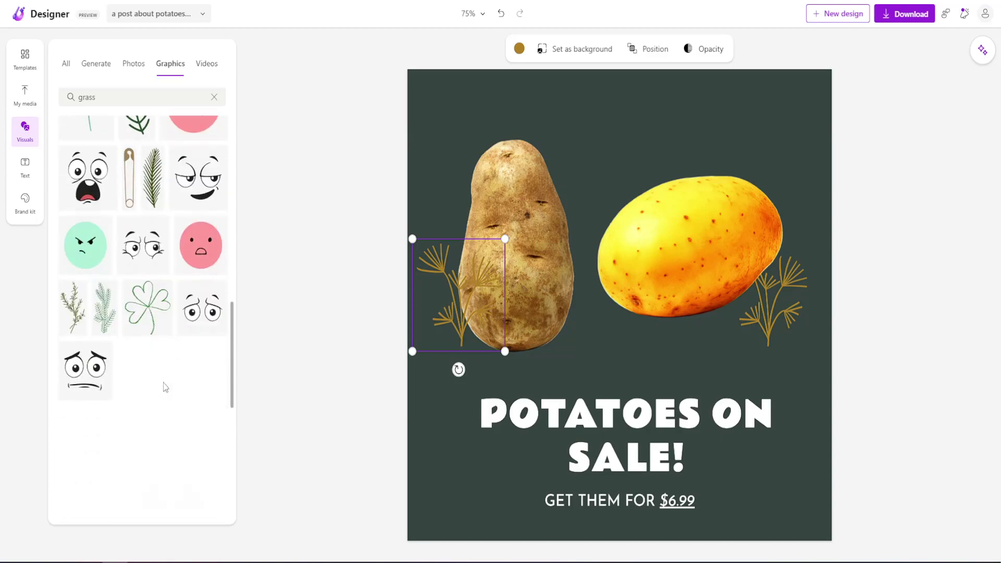
scroll(164, 386, "down", 8)
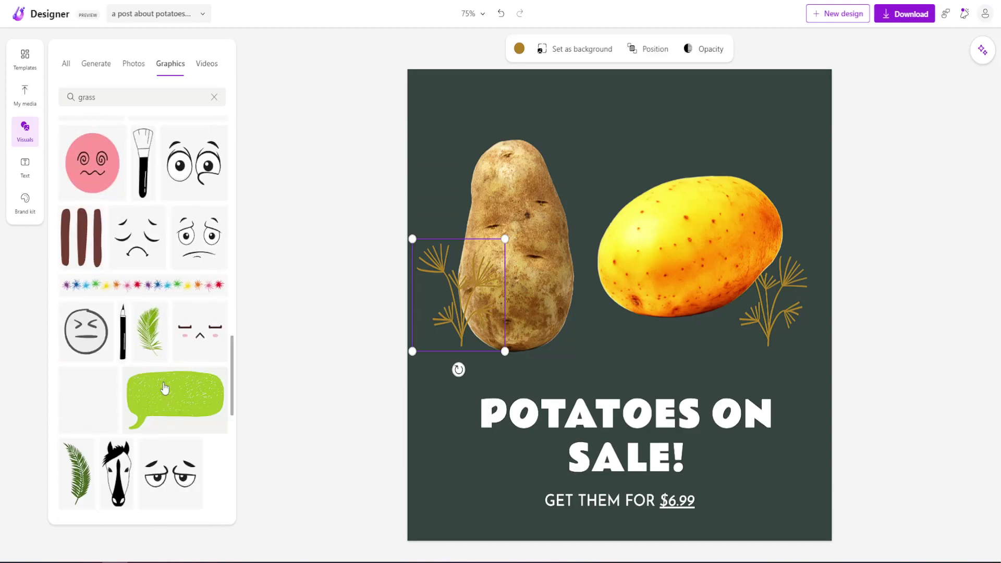
scroll(164, 388, "down", 8)
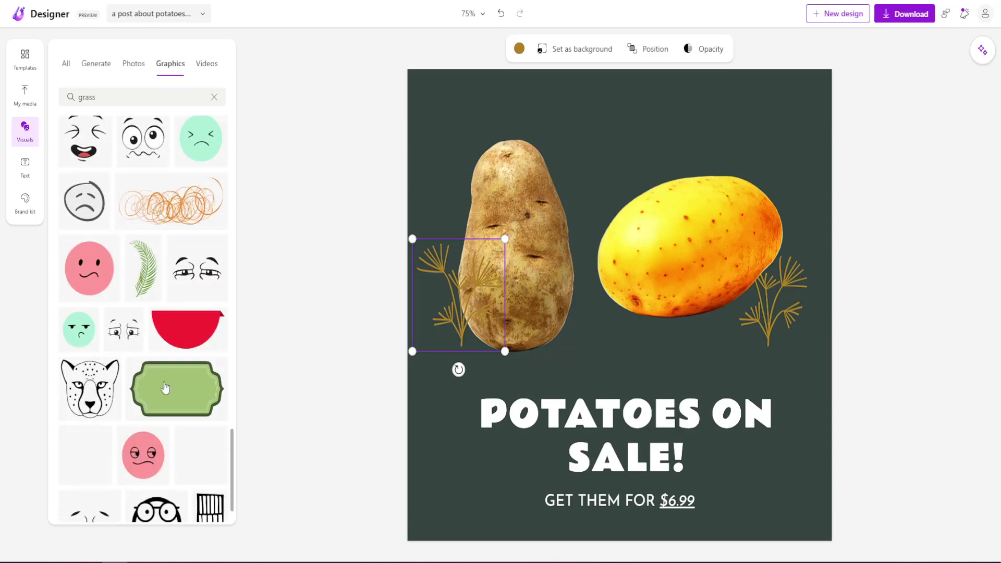
left_click(124, 99)
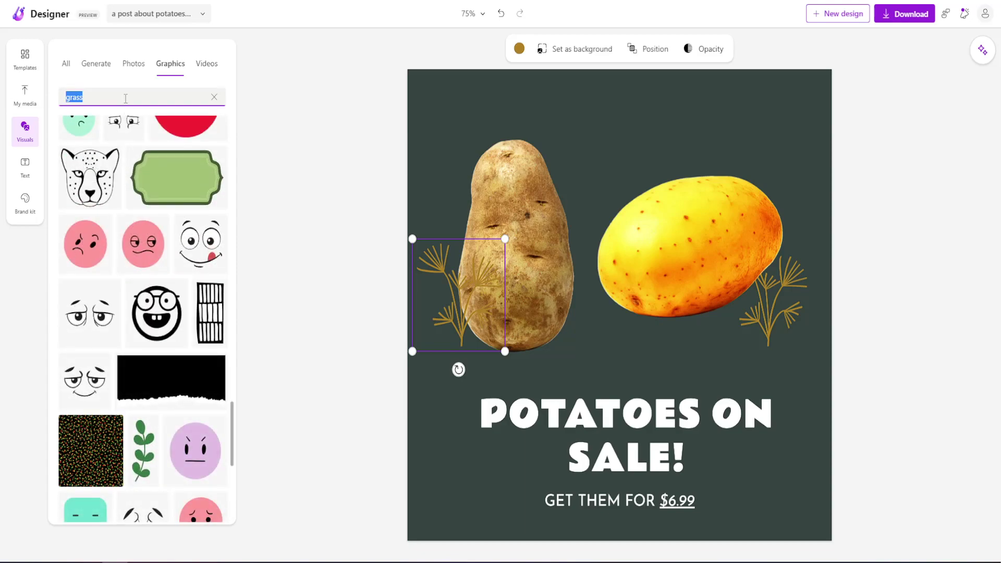
type("field")
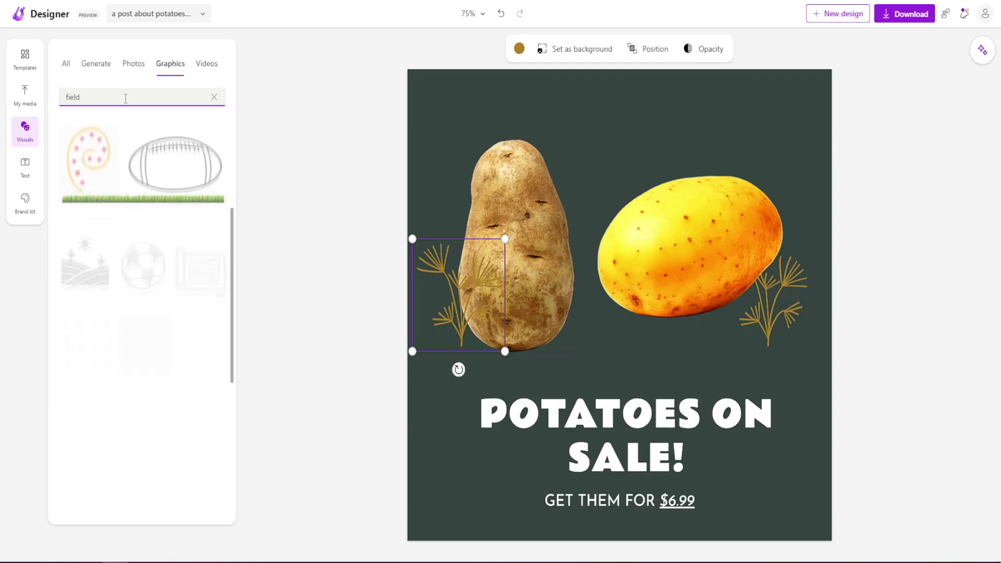
left_click_drag(171, 200, 512, 344)
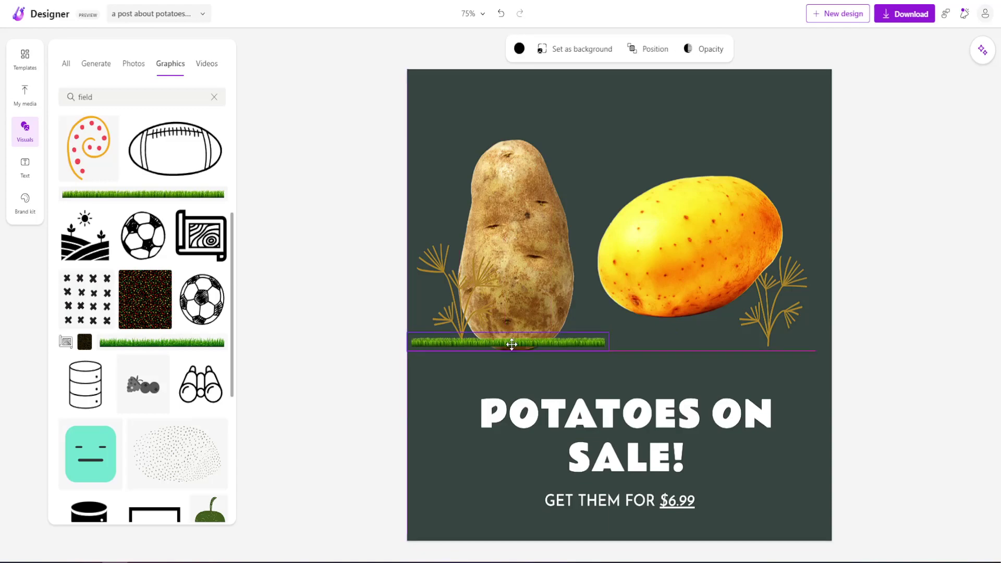
- Enlarge the grass strip to about 1273 × 104 so it spans the canvas below the potatoes, and send it to the back
left_click_drag(621, 364, 878, 379)
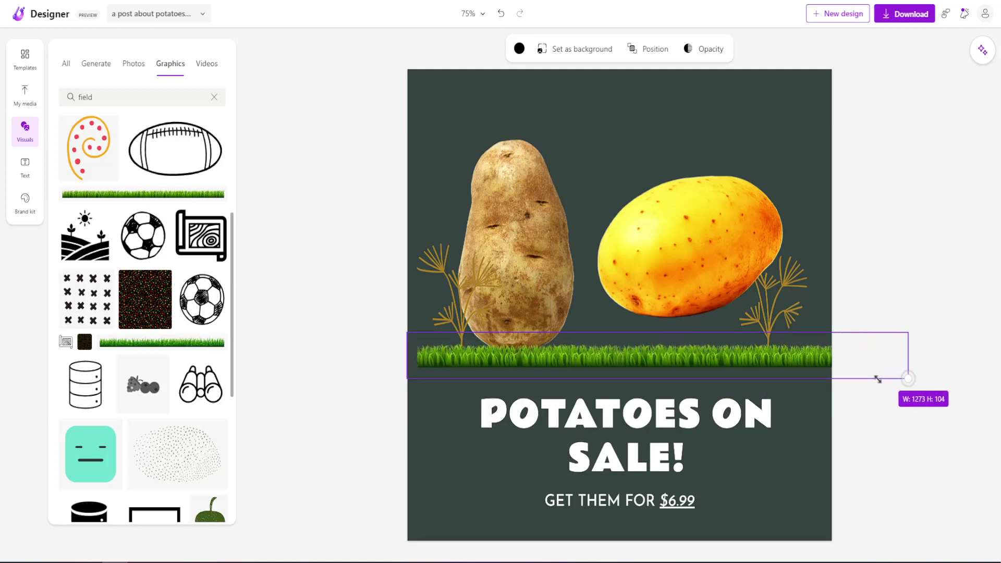
left_click_drag(771, 357, 756, 355)
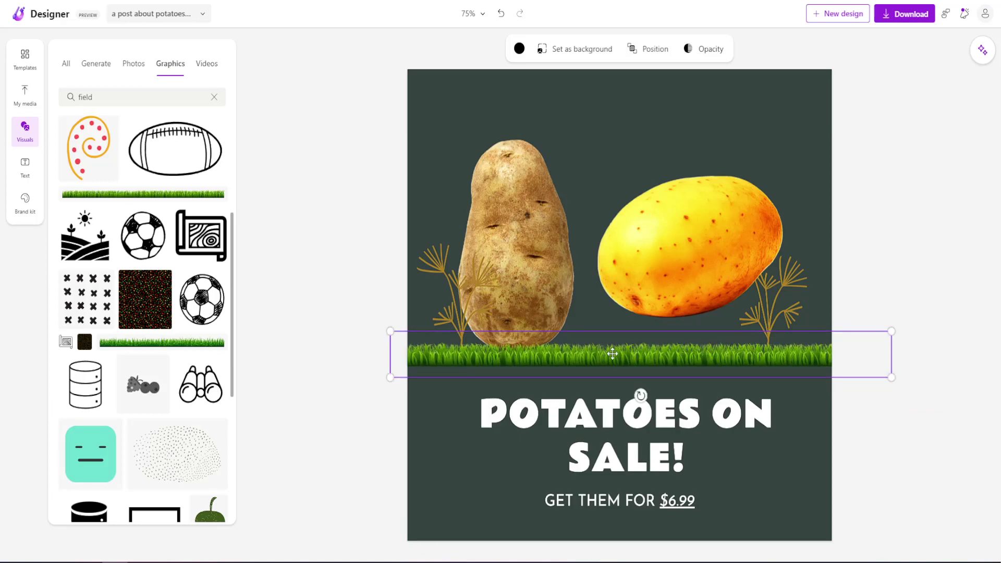
left_click(653, 48)
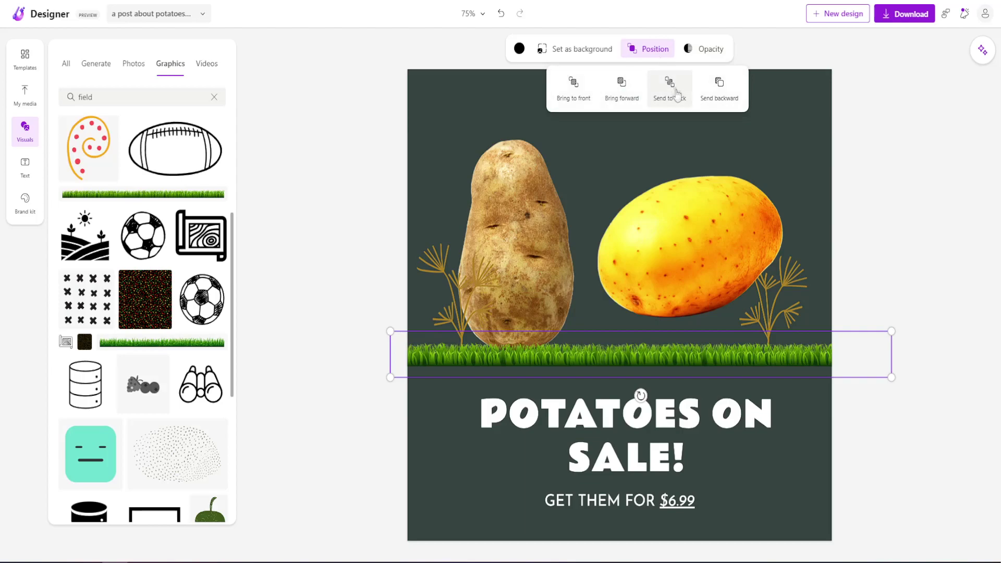
left_click(687, 96)
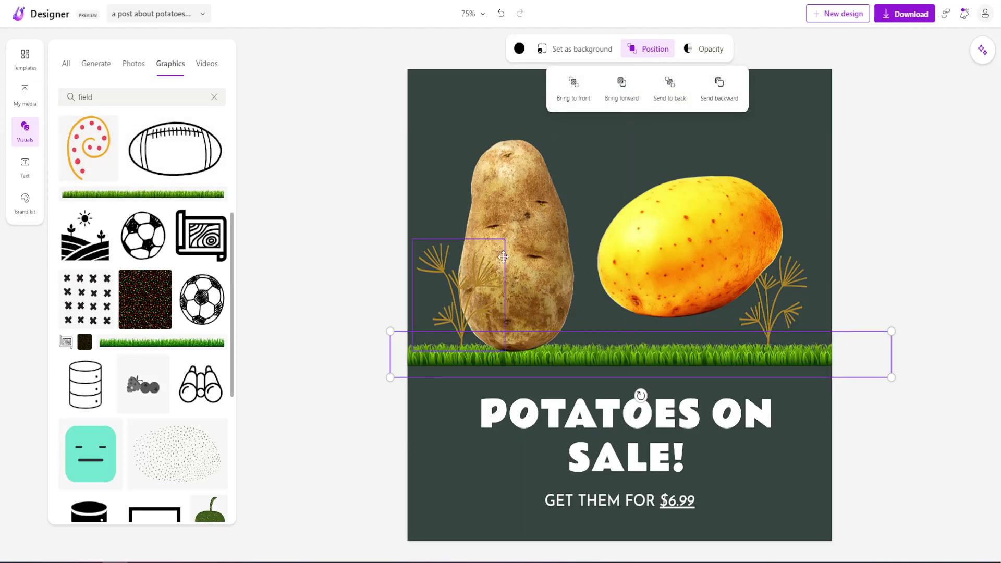
left_click(475, 120)
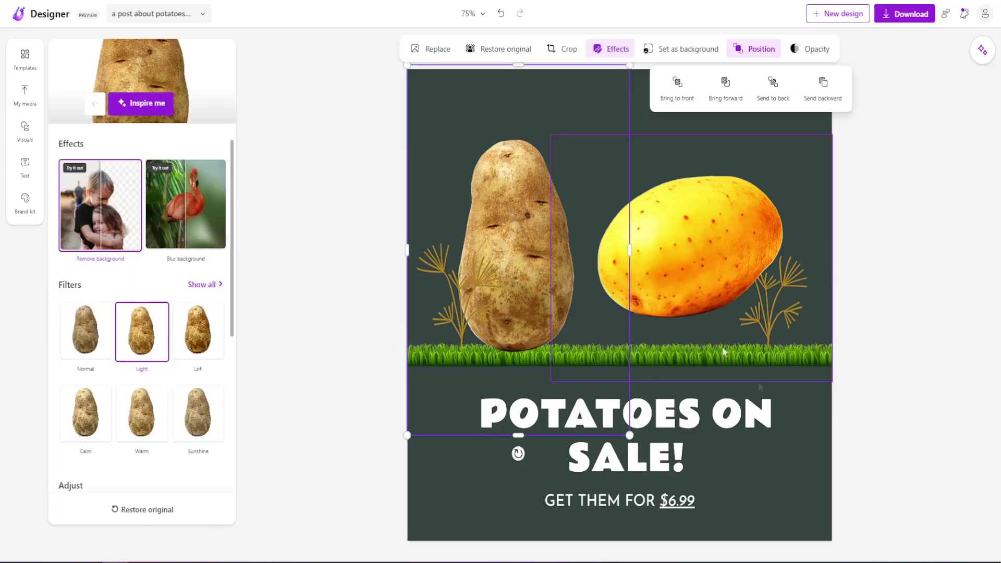
left_click(896, 380)
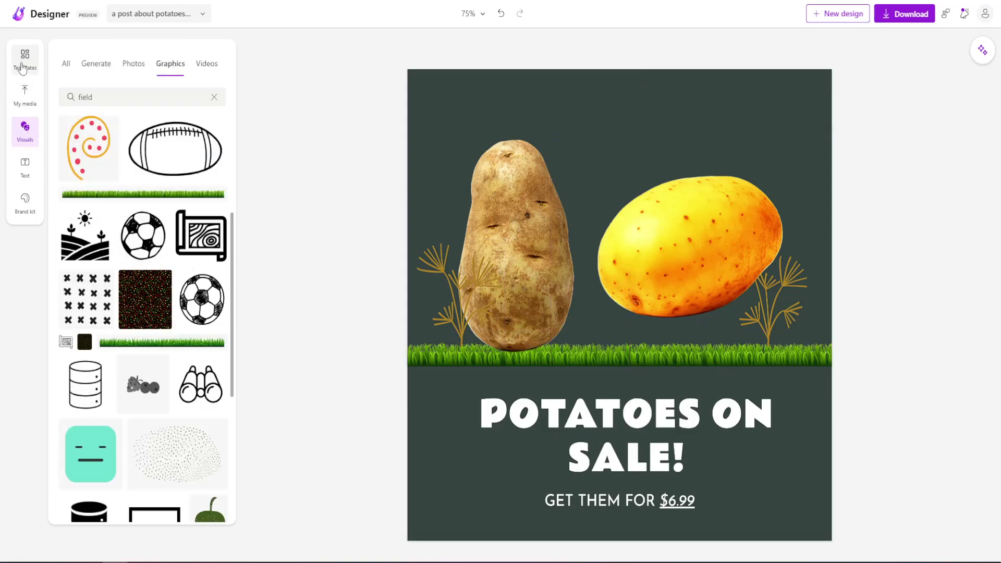
- Look through the brand kit's suggested styles and dismiss the "Build your brand kit" card
left_click(27, 203)
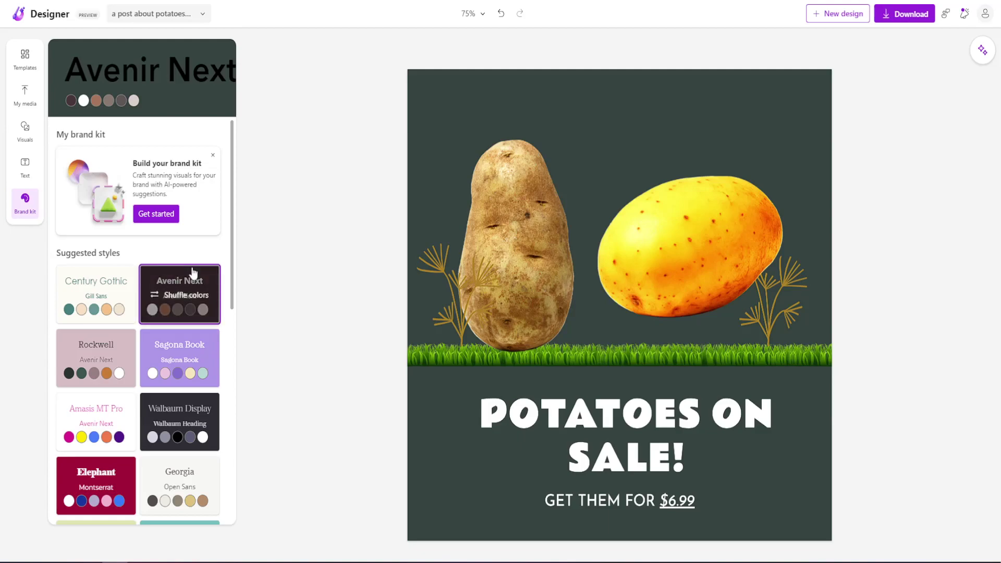
scroll(193, 272, "down", 1)
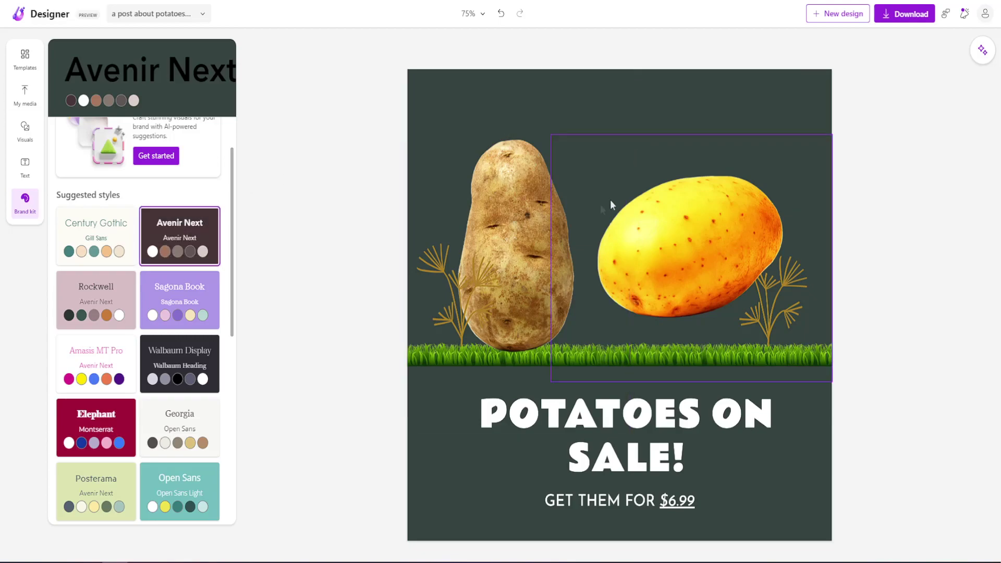
mouse_move(179, 233)
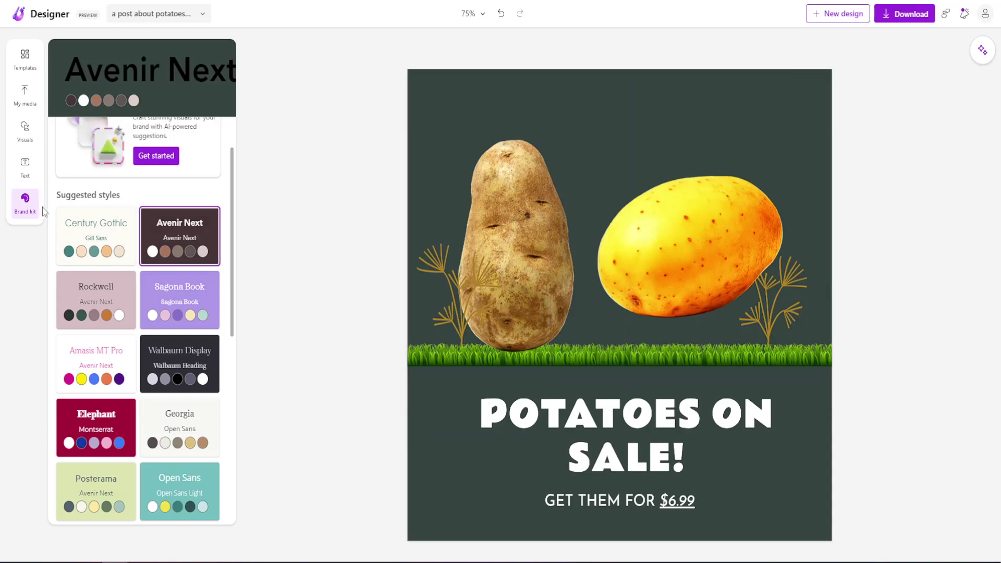
scroll(228, 374, "down", 5)
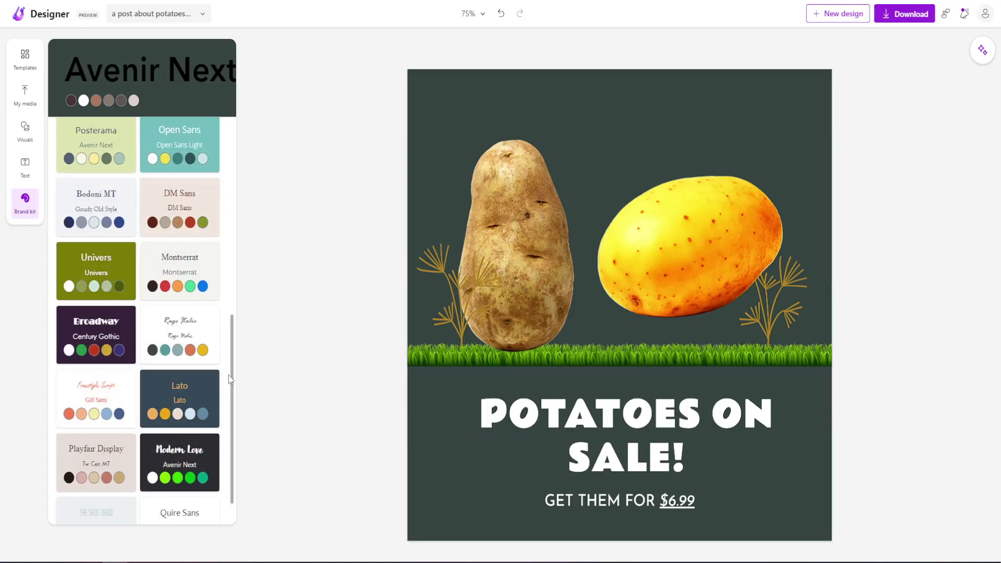
scroll(227, 365, "up", 7)
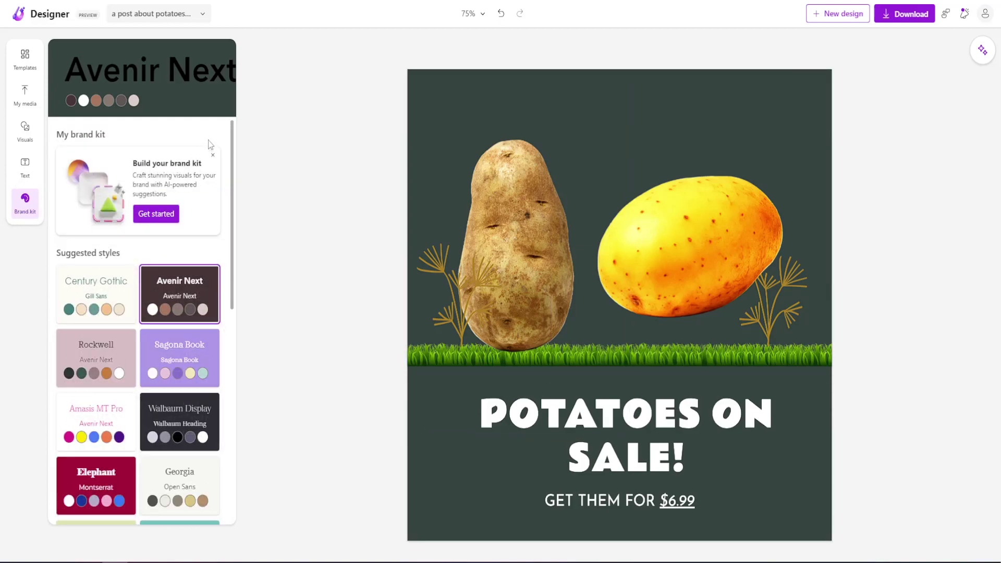
left_click(213, 156)
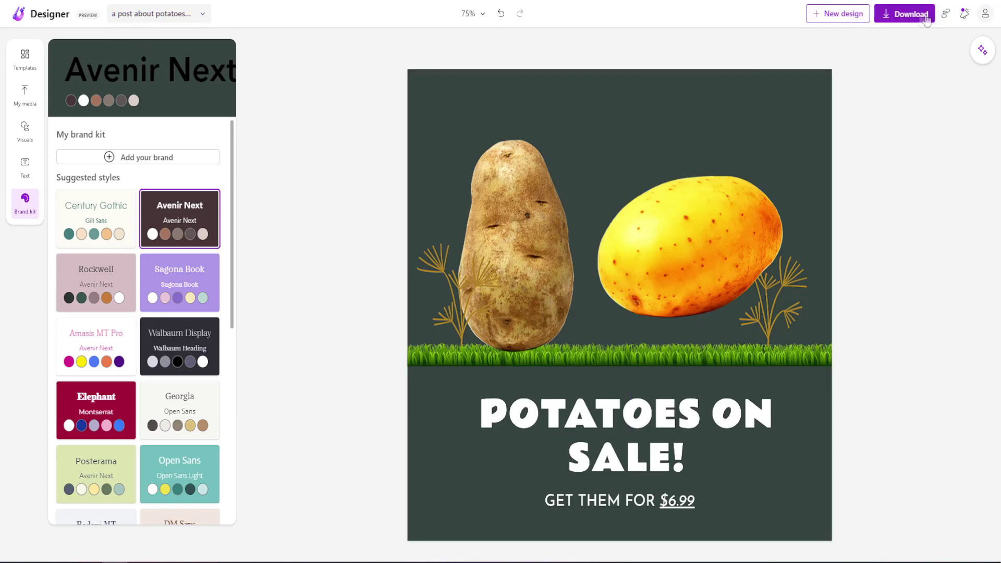
- Review the design's download options and close them without downloading
left_click(900, 20)
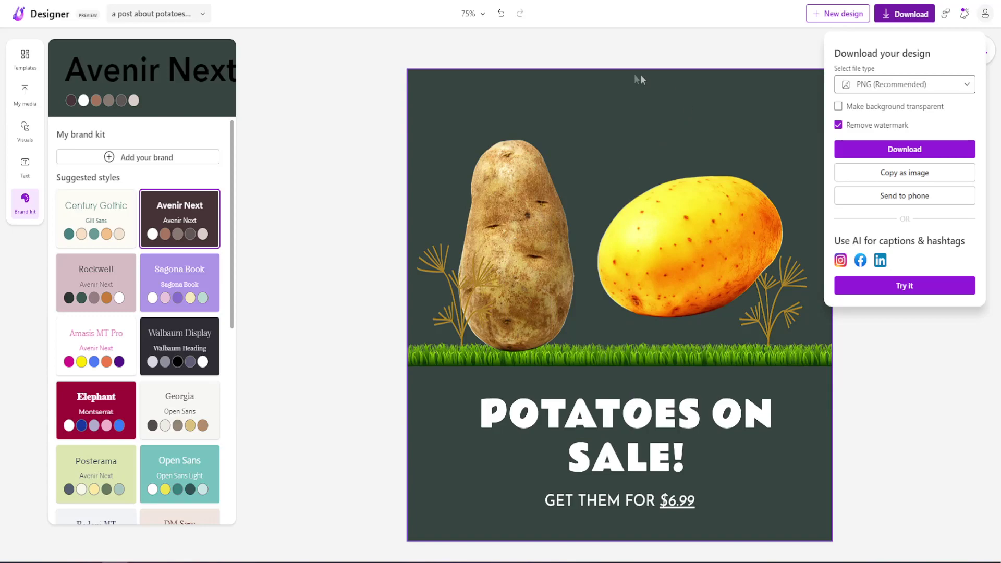
left_click(630, 52)
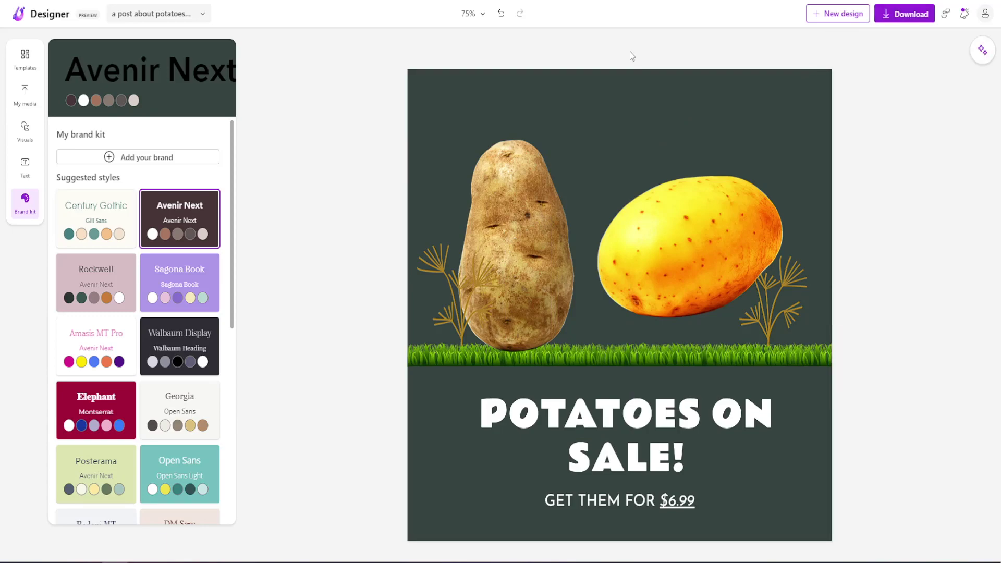